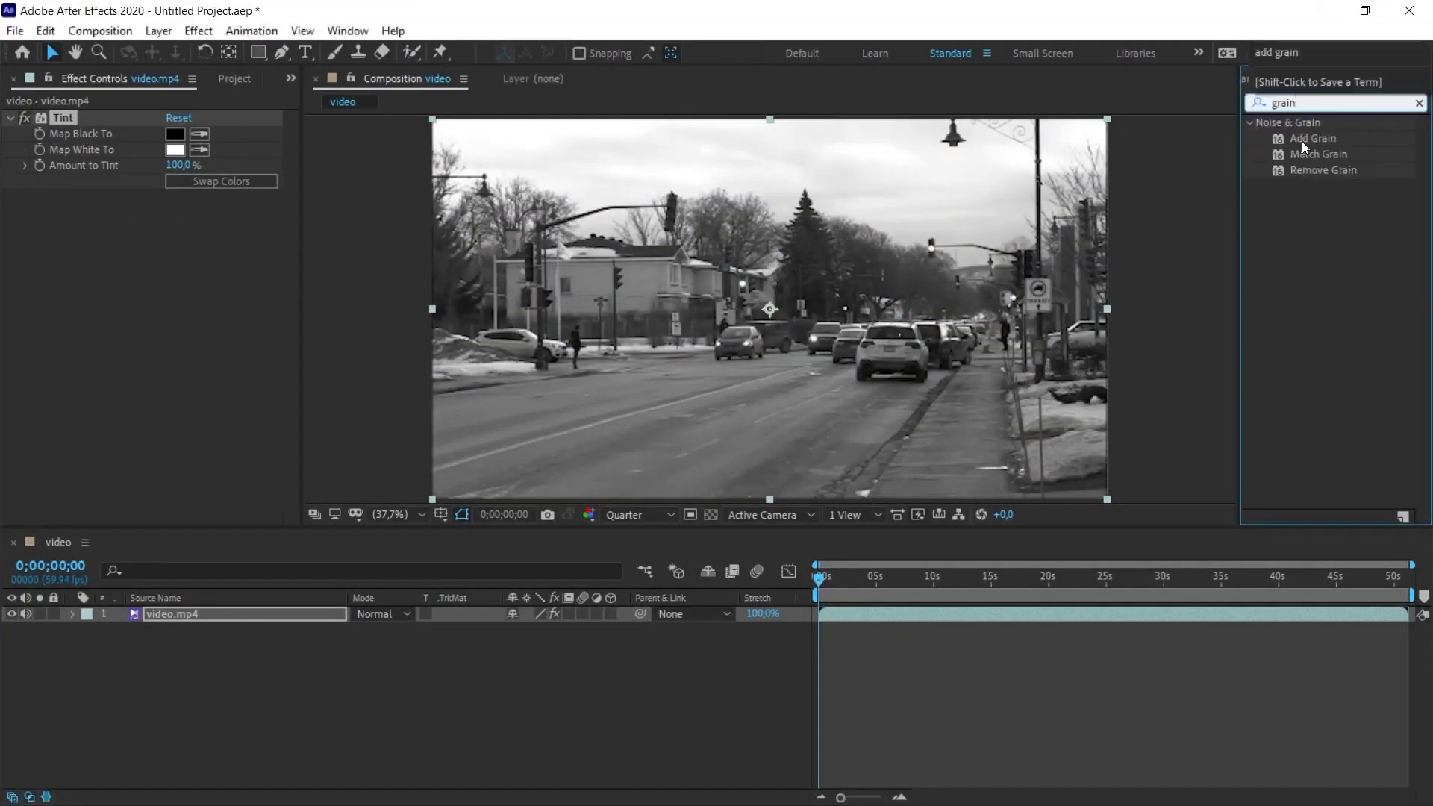
# Apply the Add Grain effect to the video.mp4 layer and set its viewing mode to Final Output
pyautogui.moveTo(1312, 138); pyautogui.dragTo(185, 615)
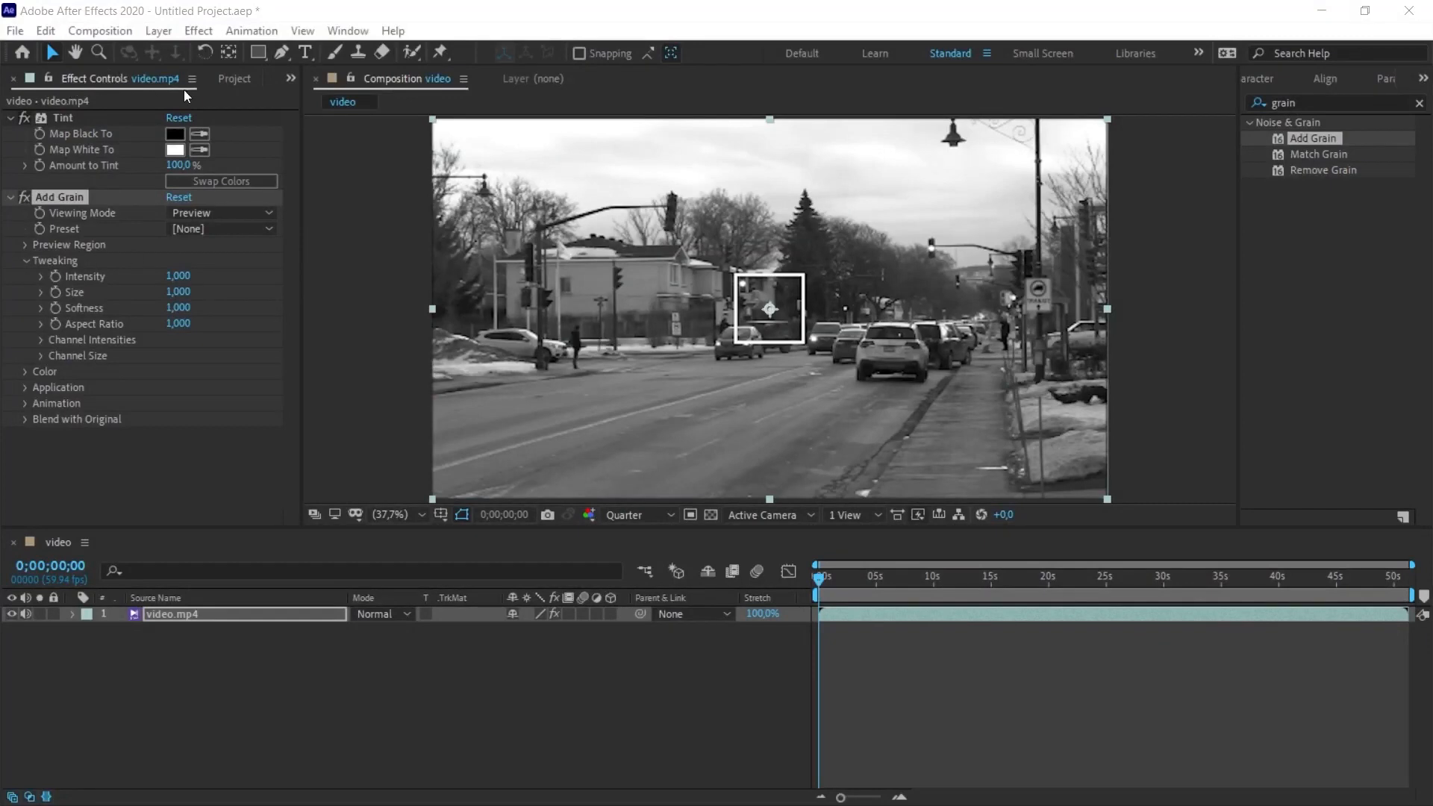
pyautogui.click(347, 34)
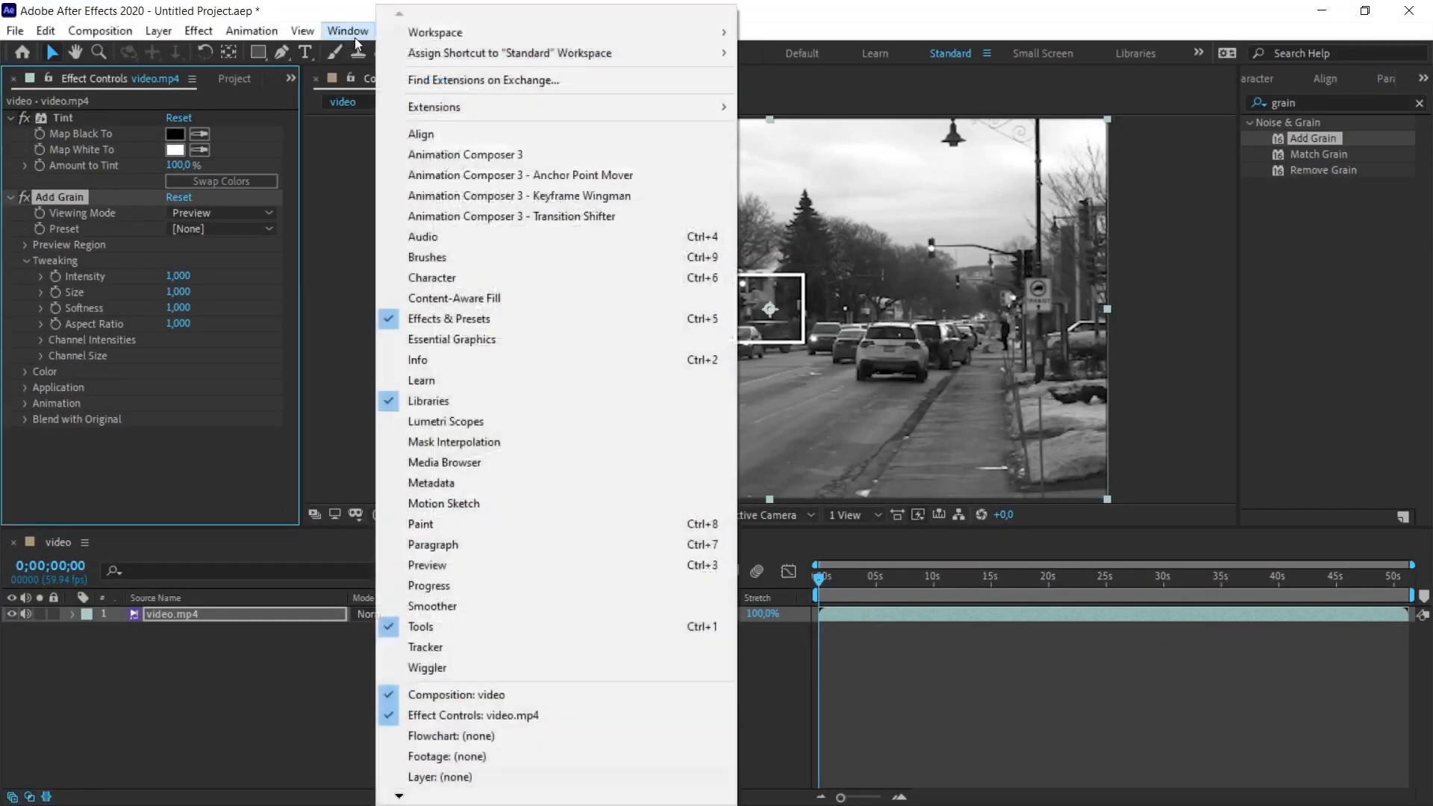
pyautogui.click(441, 715)
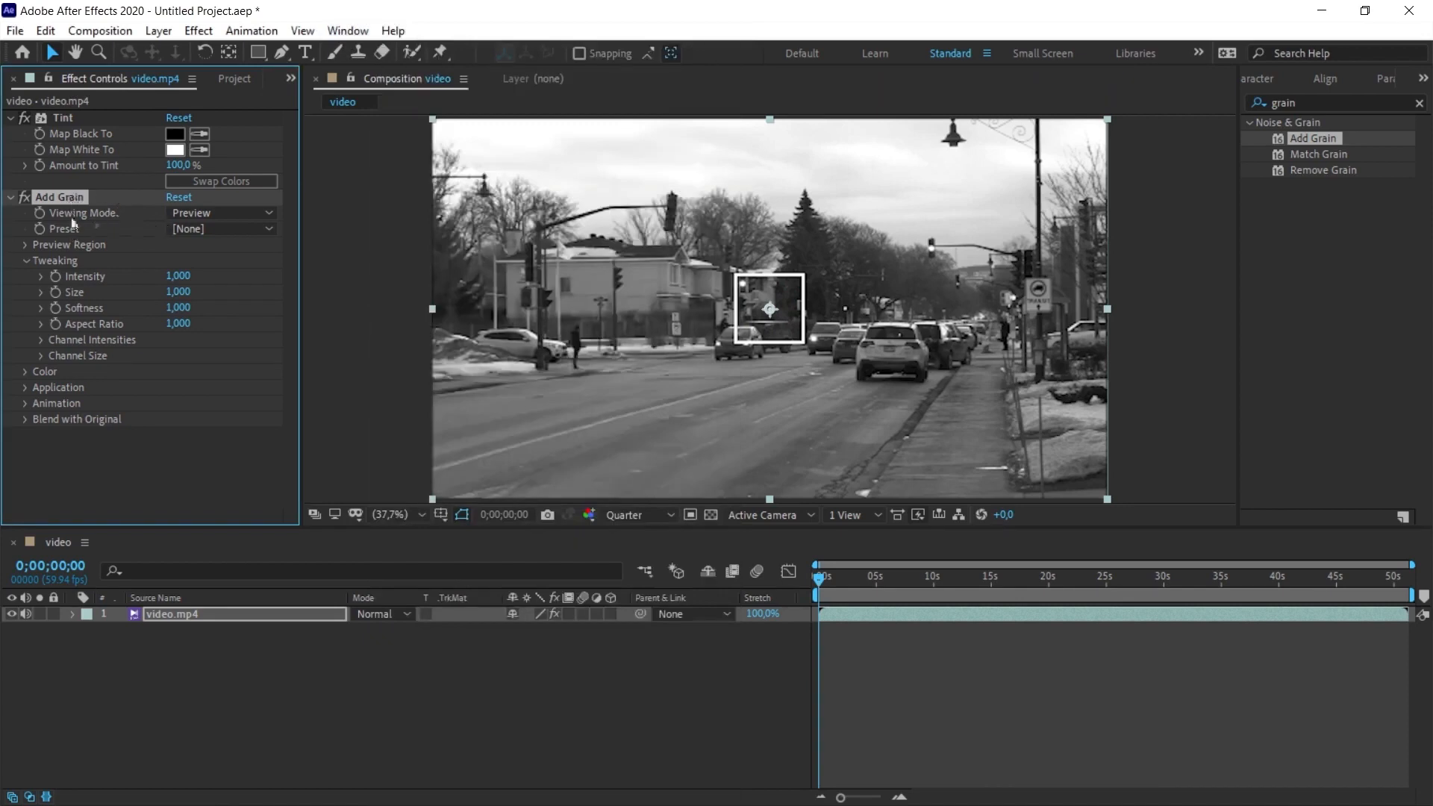
pyautogui.click(208, 214)
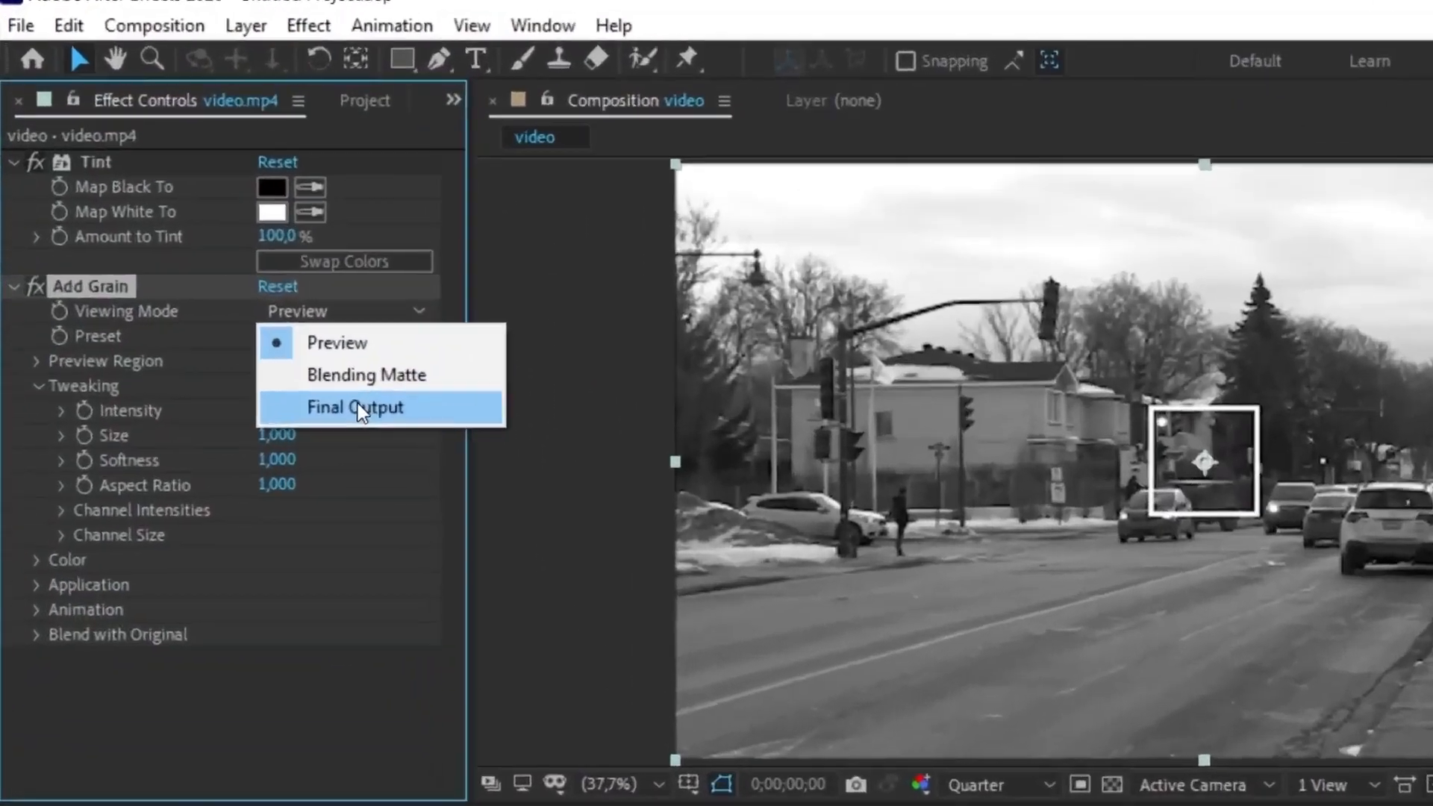
pyautogui.click(228, 275)
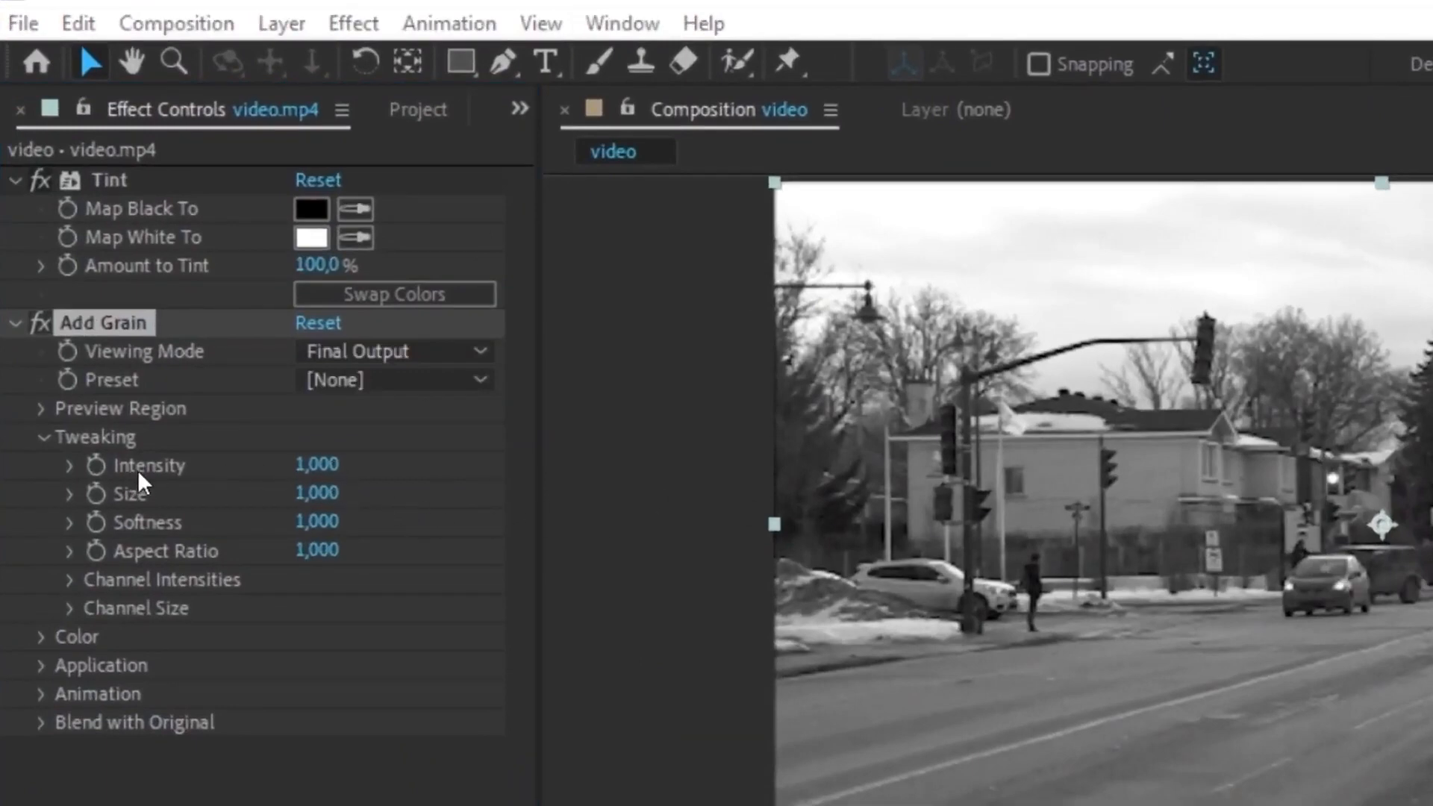
# Set the Add Grain intensity to 5
pyautogui.click(316, 465)
pyautogui.write('5')
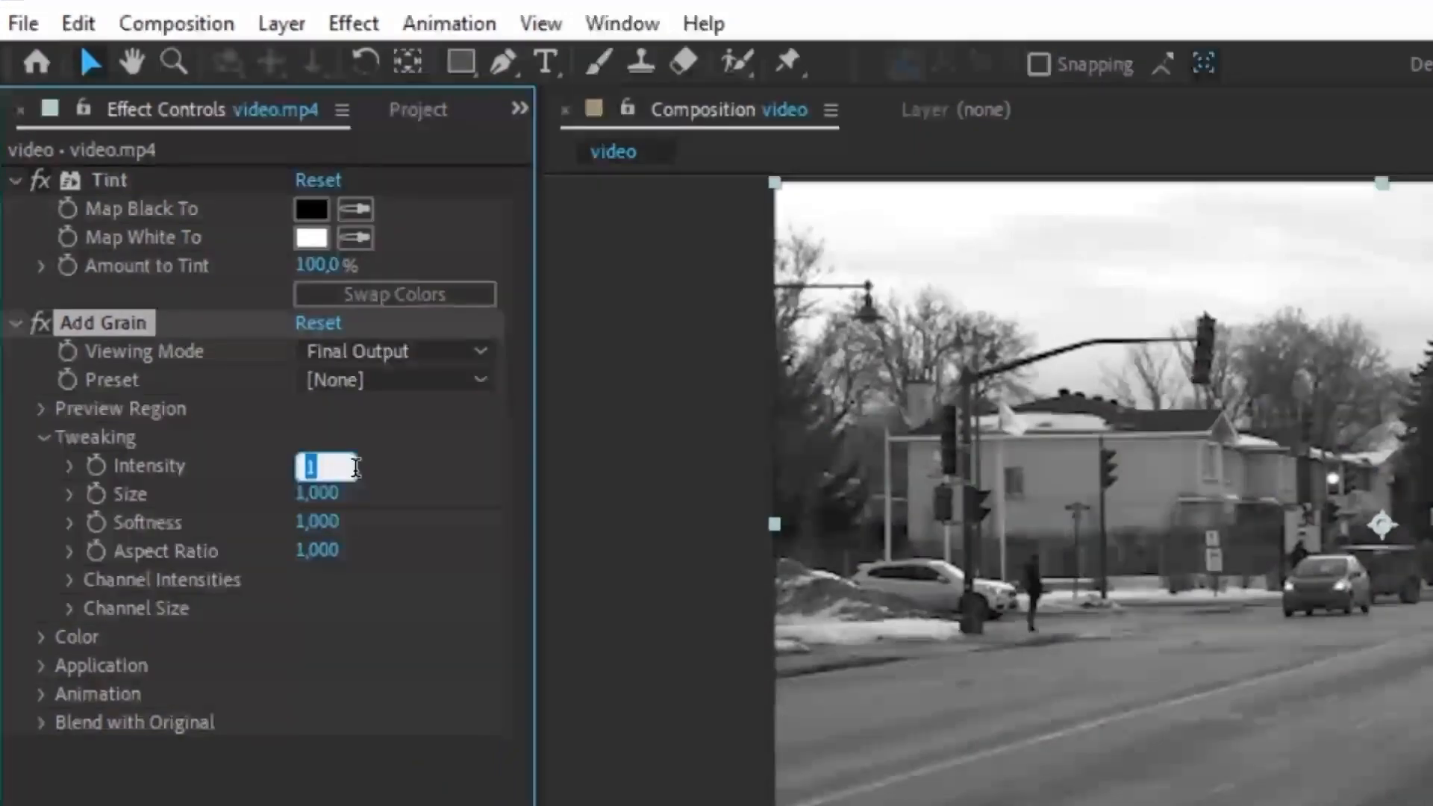
pyautogui.press('Return')
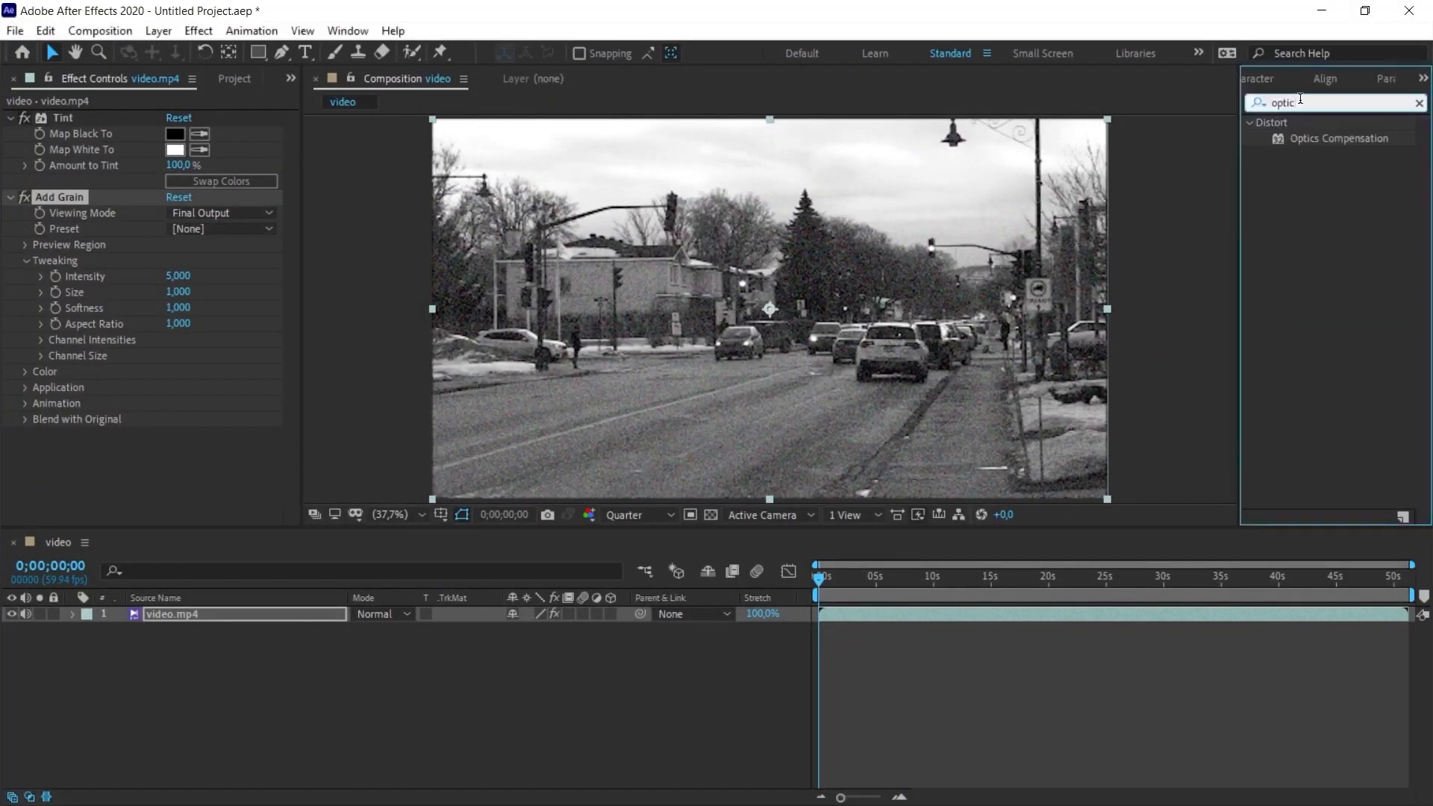
# Apply Optics Compensation to the video.mp4 layer with a Field Of View of 50 and Optimal Pixels enabled
pyautogui.moveTo(1336, 139); pyautogui.dragTo(186, 615)
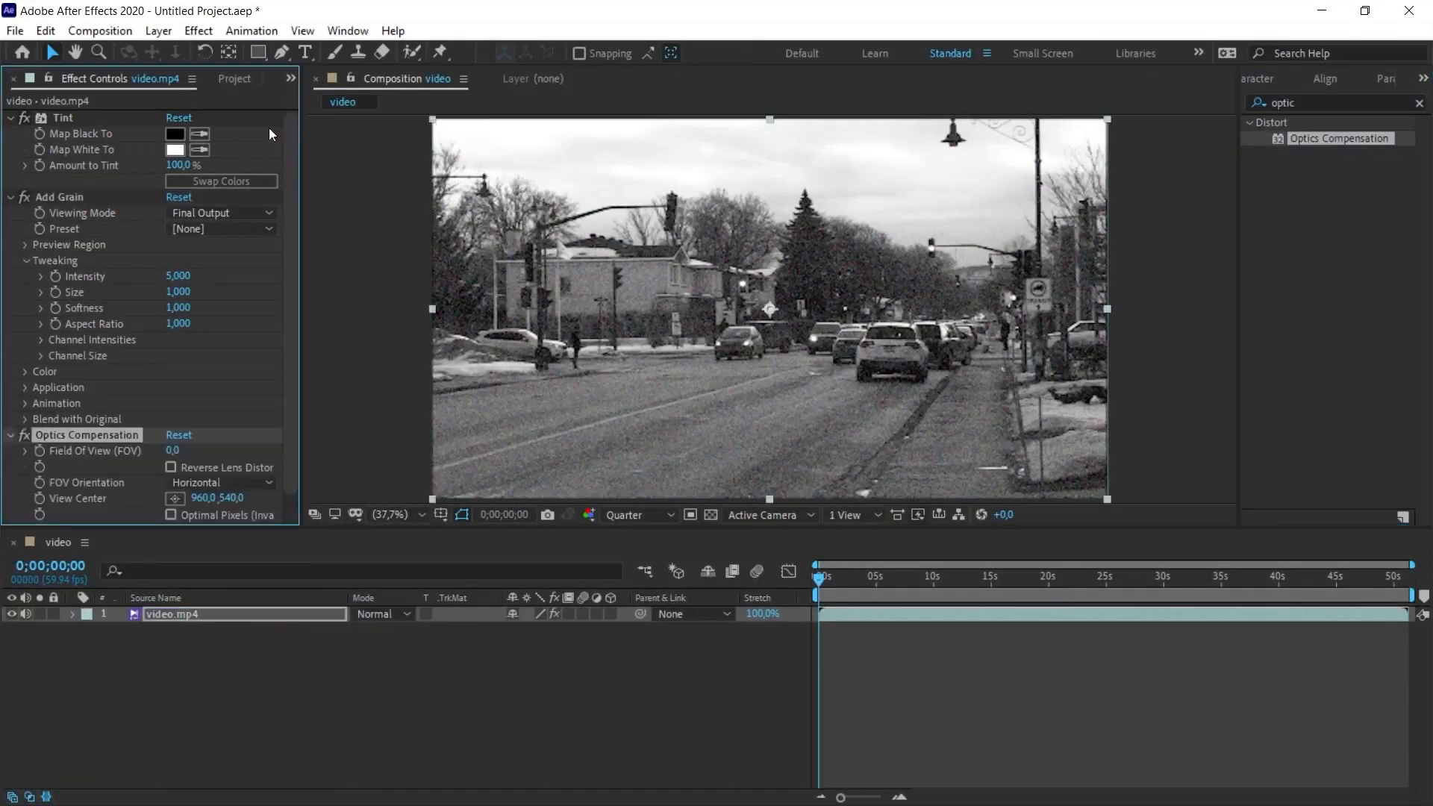
pyautogui.click(11, 118)
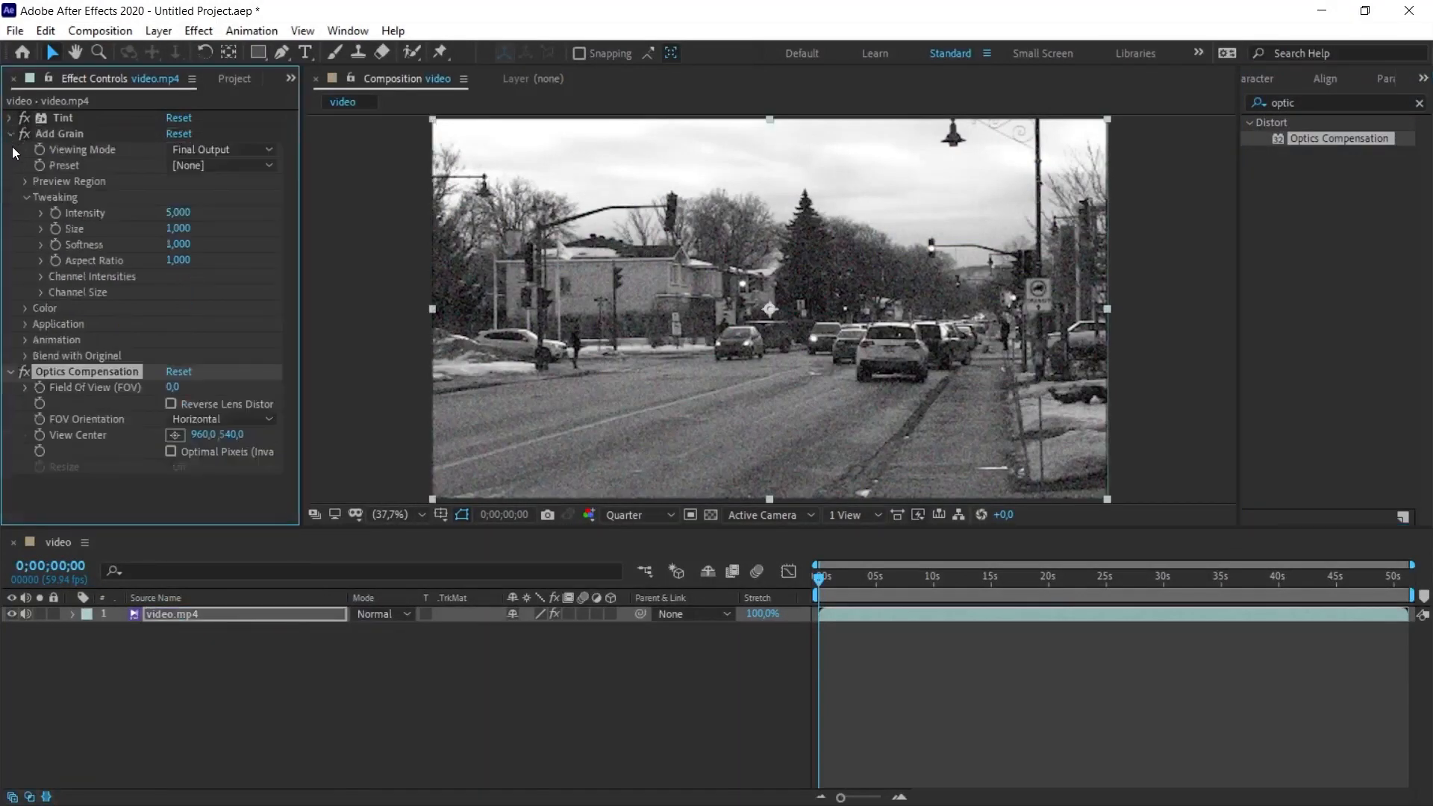
pyautogui.click(11, 135)
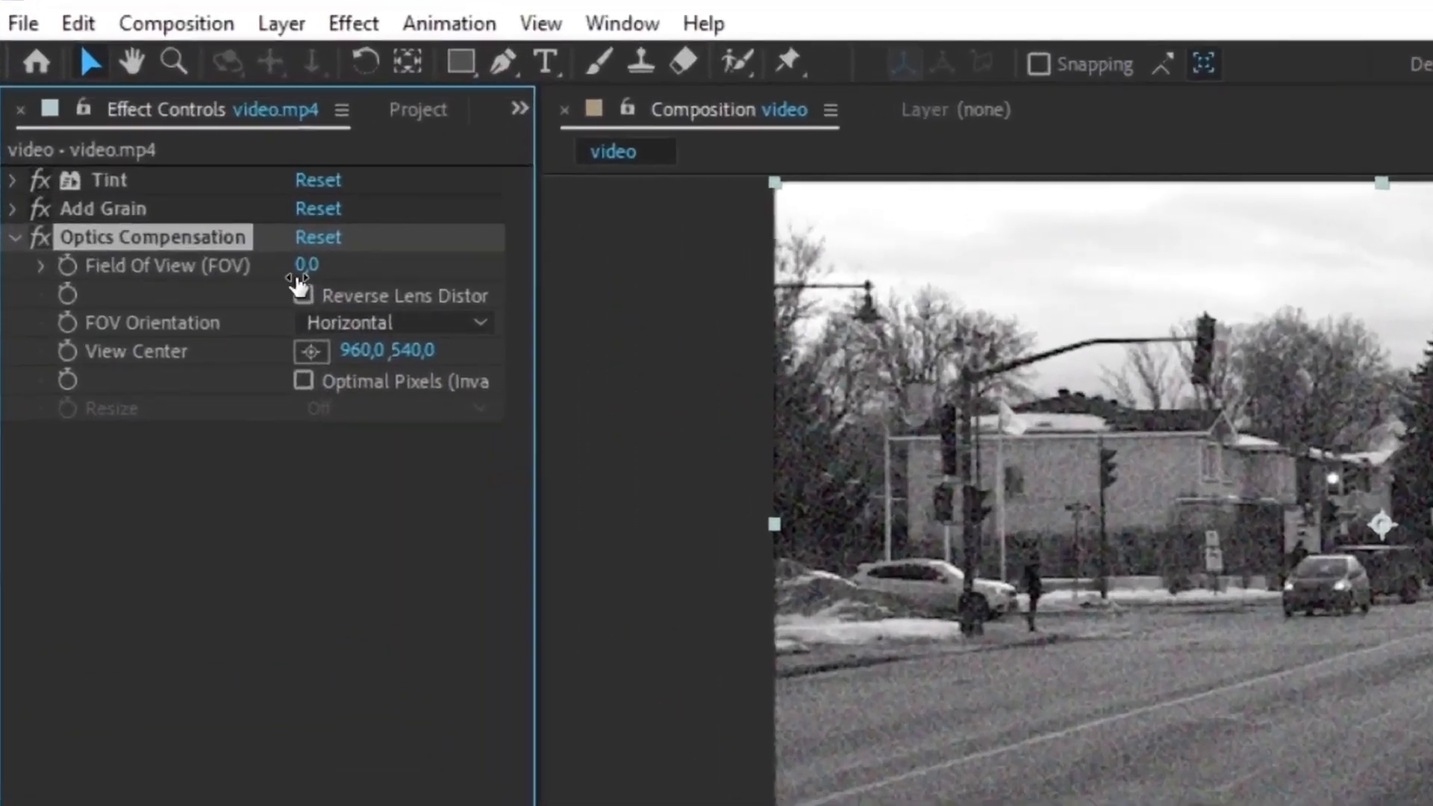
pyautogui.click(173, 165)
pyautogui.write('50')
pyautogui.press('Return')
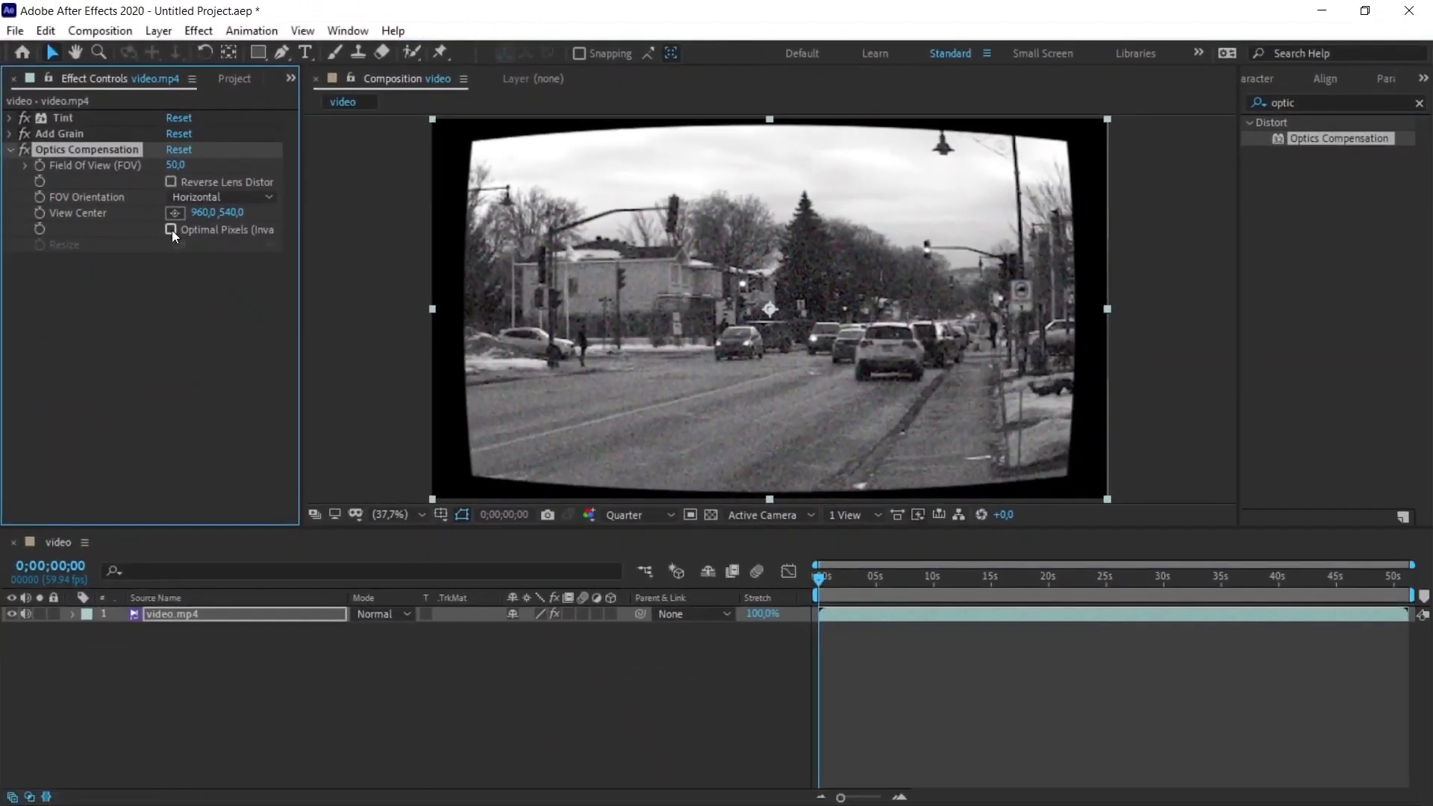
pyautogui.click(217, 285)
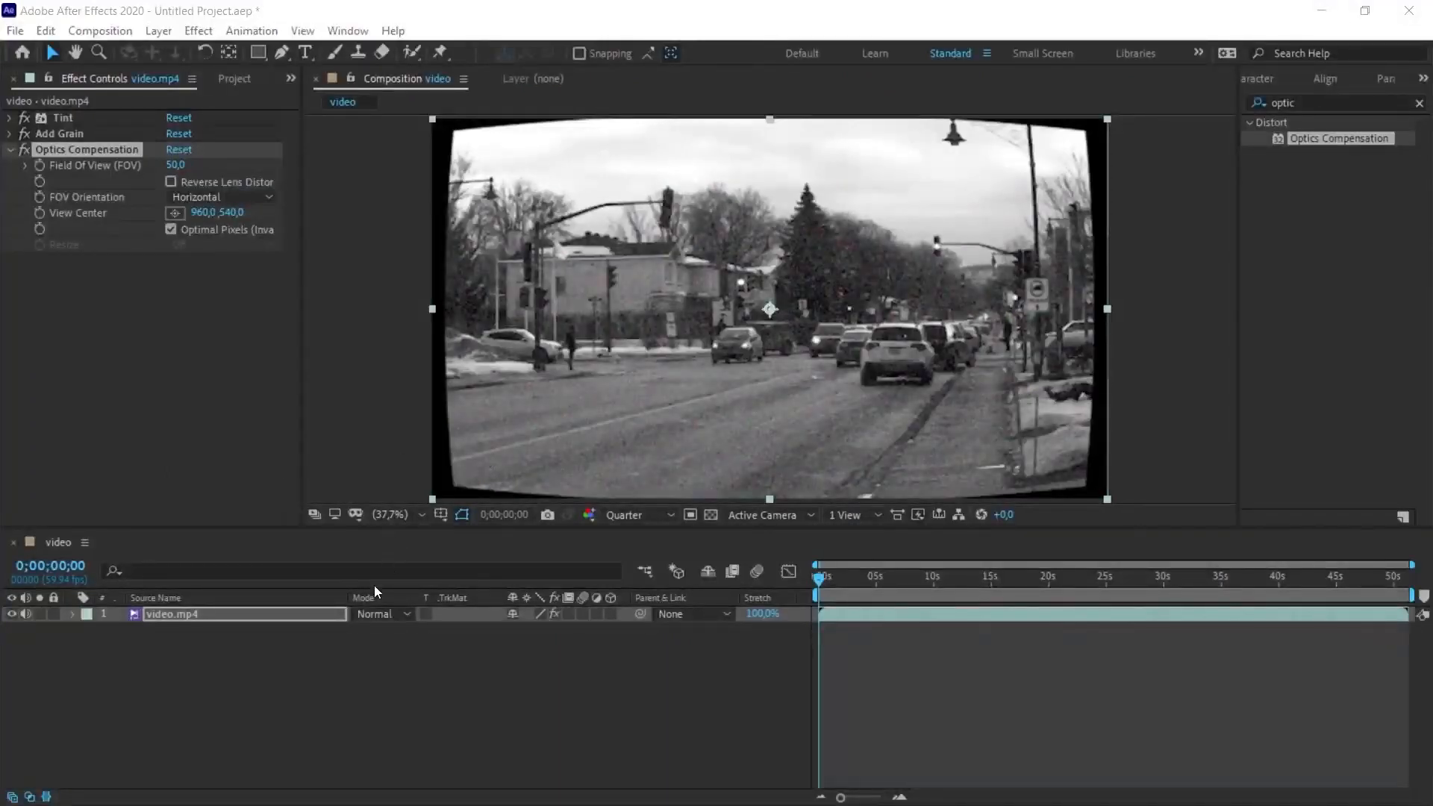
# Scale the video.mp4 layer up to 108% so the distorted footage fills the frame
pyautogui.click(166, 616)
pyautogui.press('s')
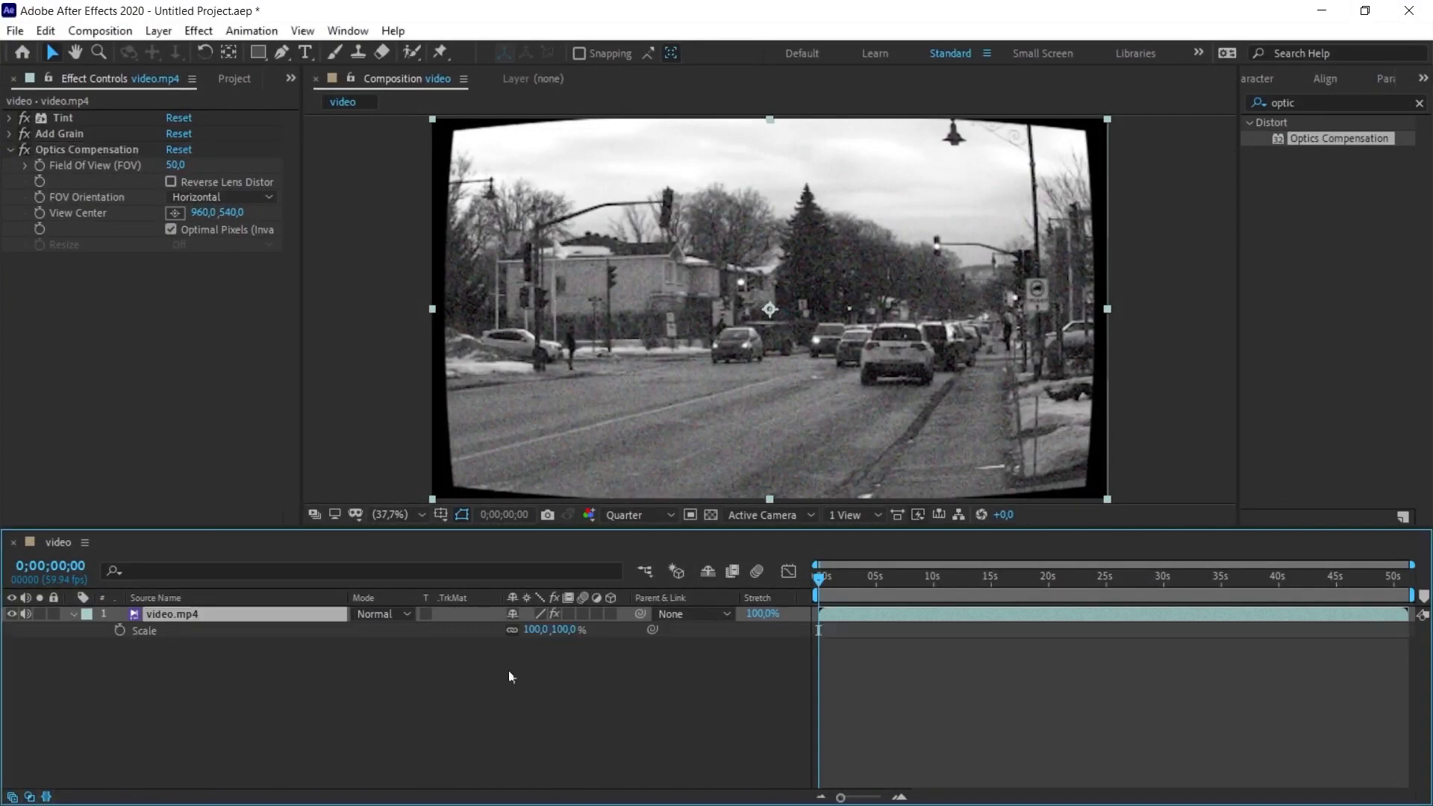
pyautogui.moveTo(538, 631); pyautogui.dragTo(543, 631)
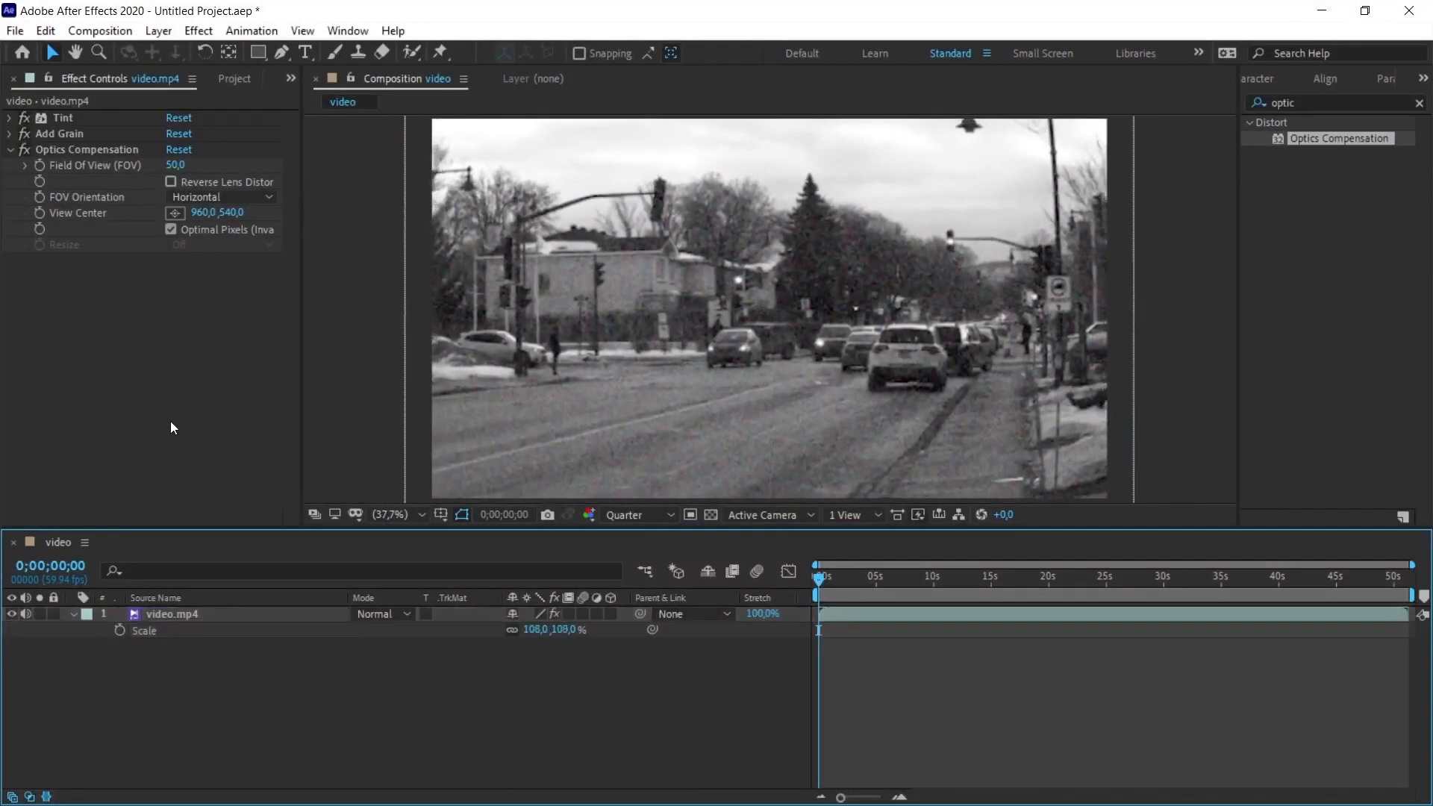
pyautogui.click(634, 515)
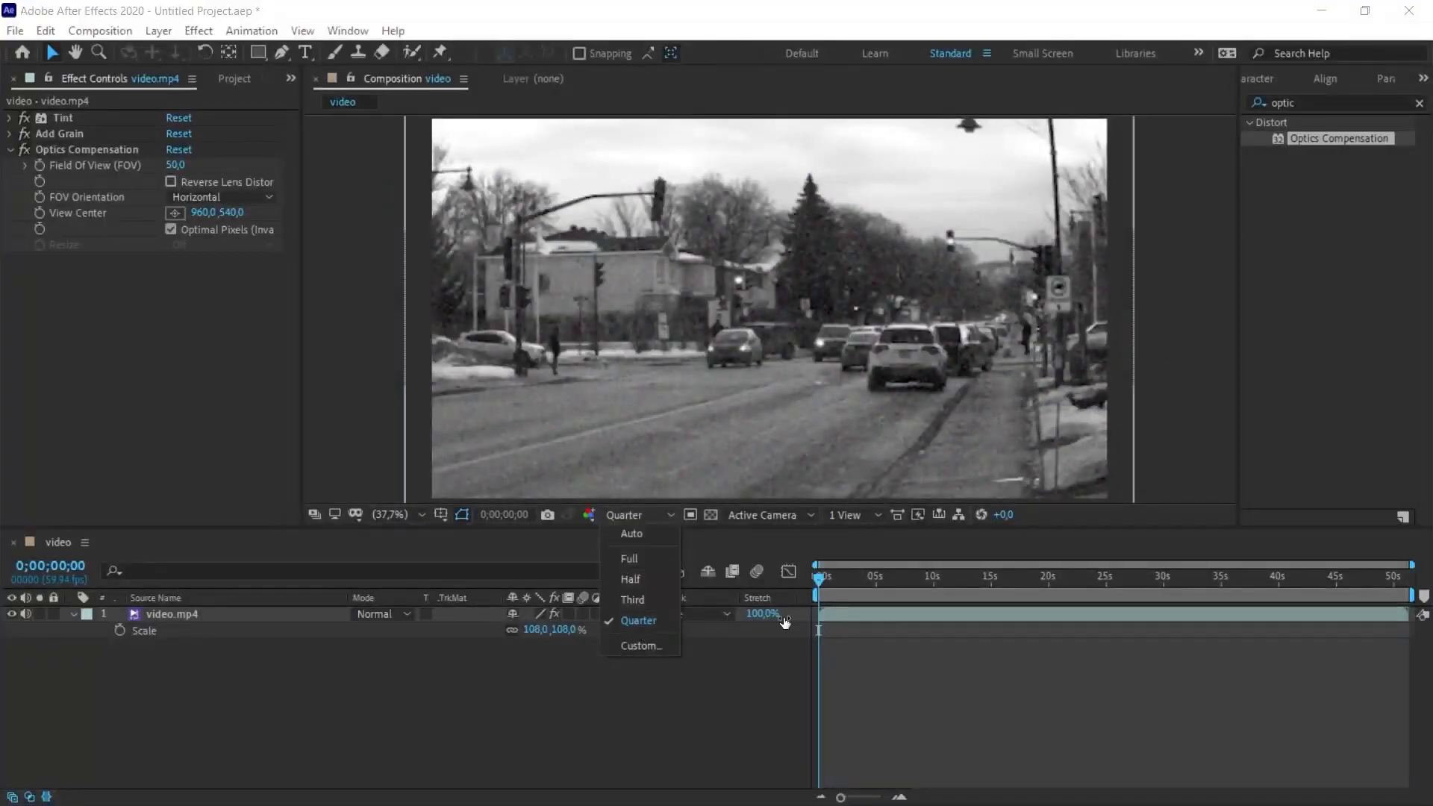
pyautogui.moveTo(821, 578); pyautogui.dragTo(855, 578)
# Collapse the Optics Compensation settings and apply the Venetian Blinds transition effect to the video.mp4 layer
pyautogui.click(50, 151)
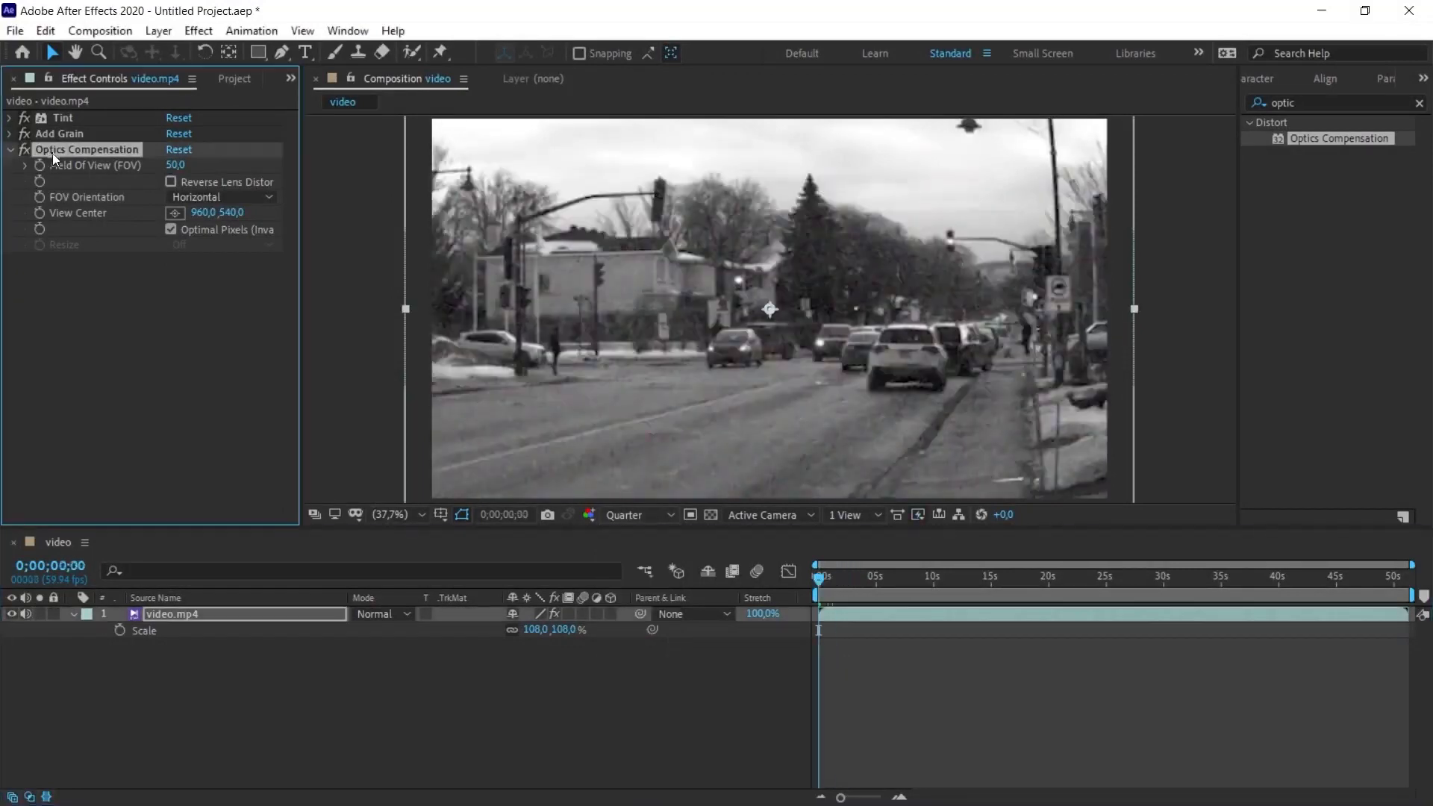
pyautogui.click(10, 149)
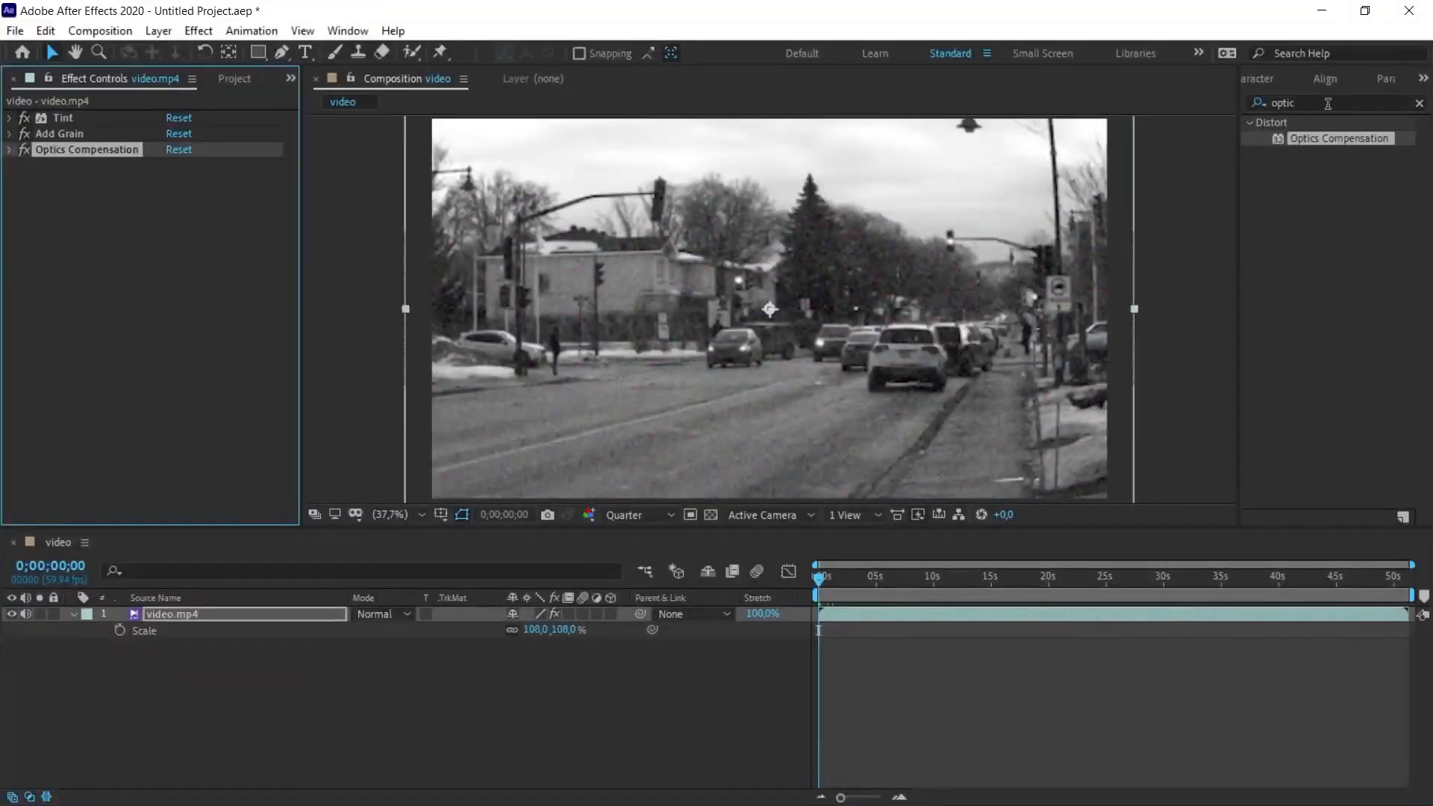
pyautogui.click(1253, 111)
pyautogui.write('blin')
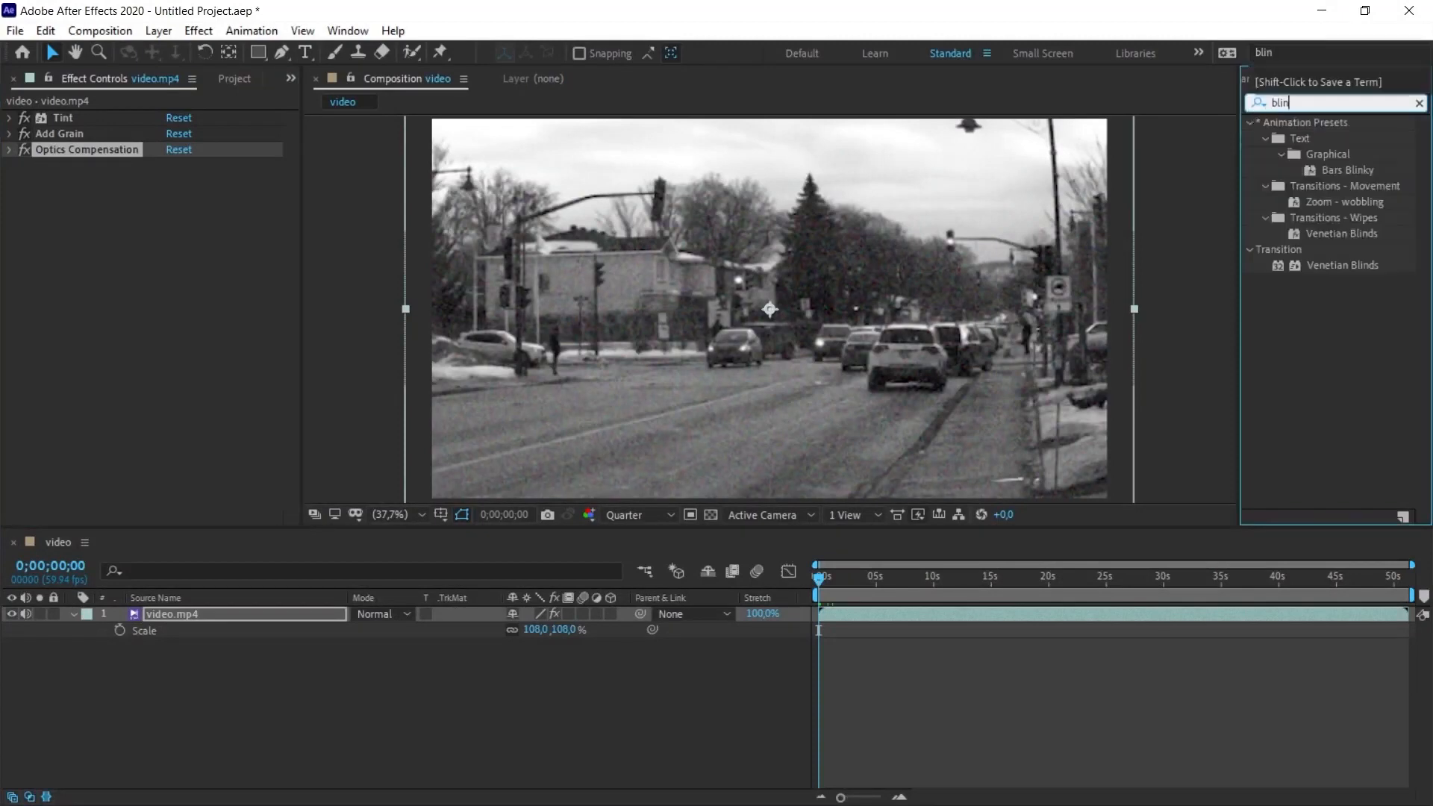
pyautogui.moveTo(1299, 265); pyautogui.dragTo(103, 255)
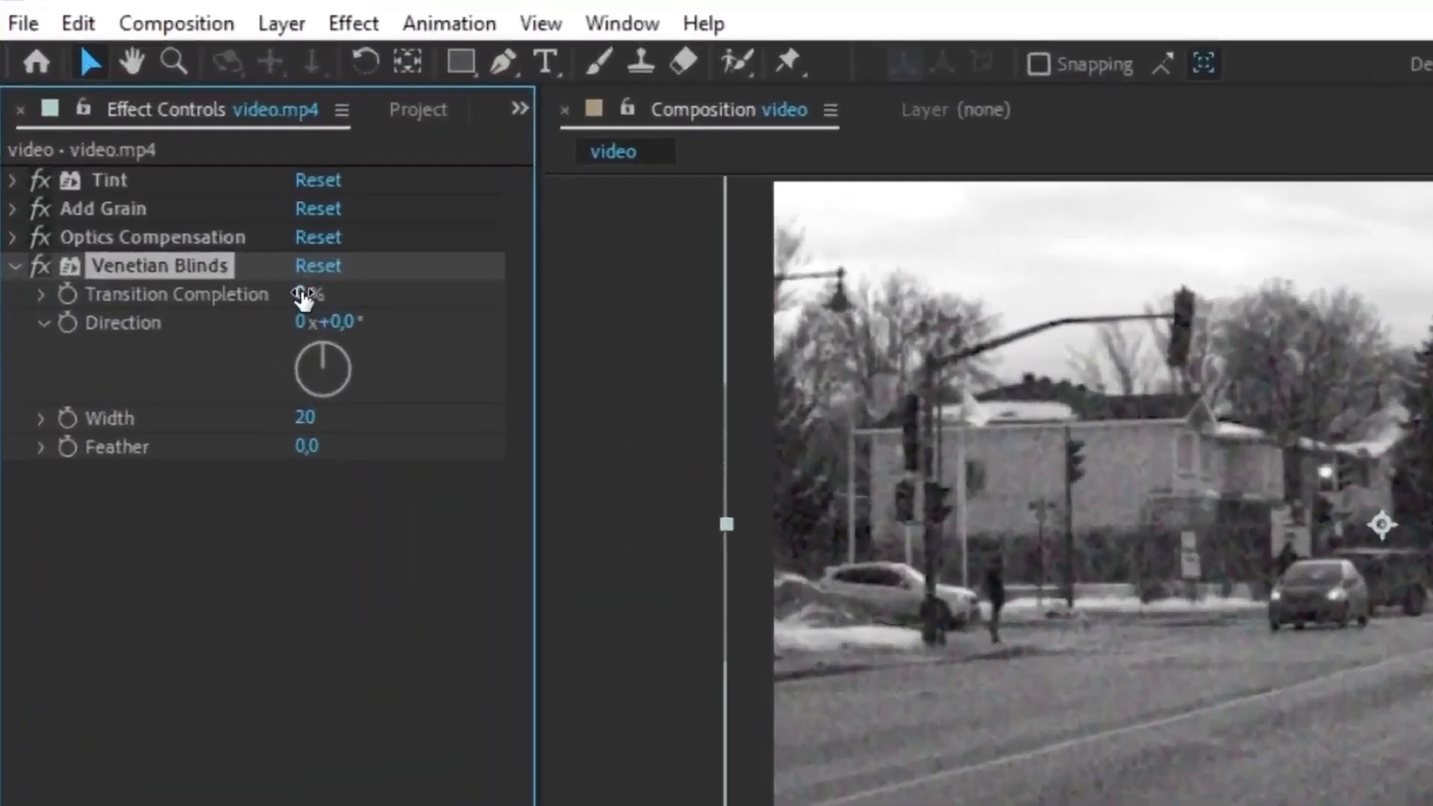
# Rotate the Venetian Blinds direction to 90° for horizontal lines and set Transition Completion to 10%
pyautogui.moveTo(172, 181); pyautogui.dragTo(184, 181)
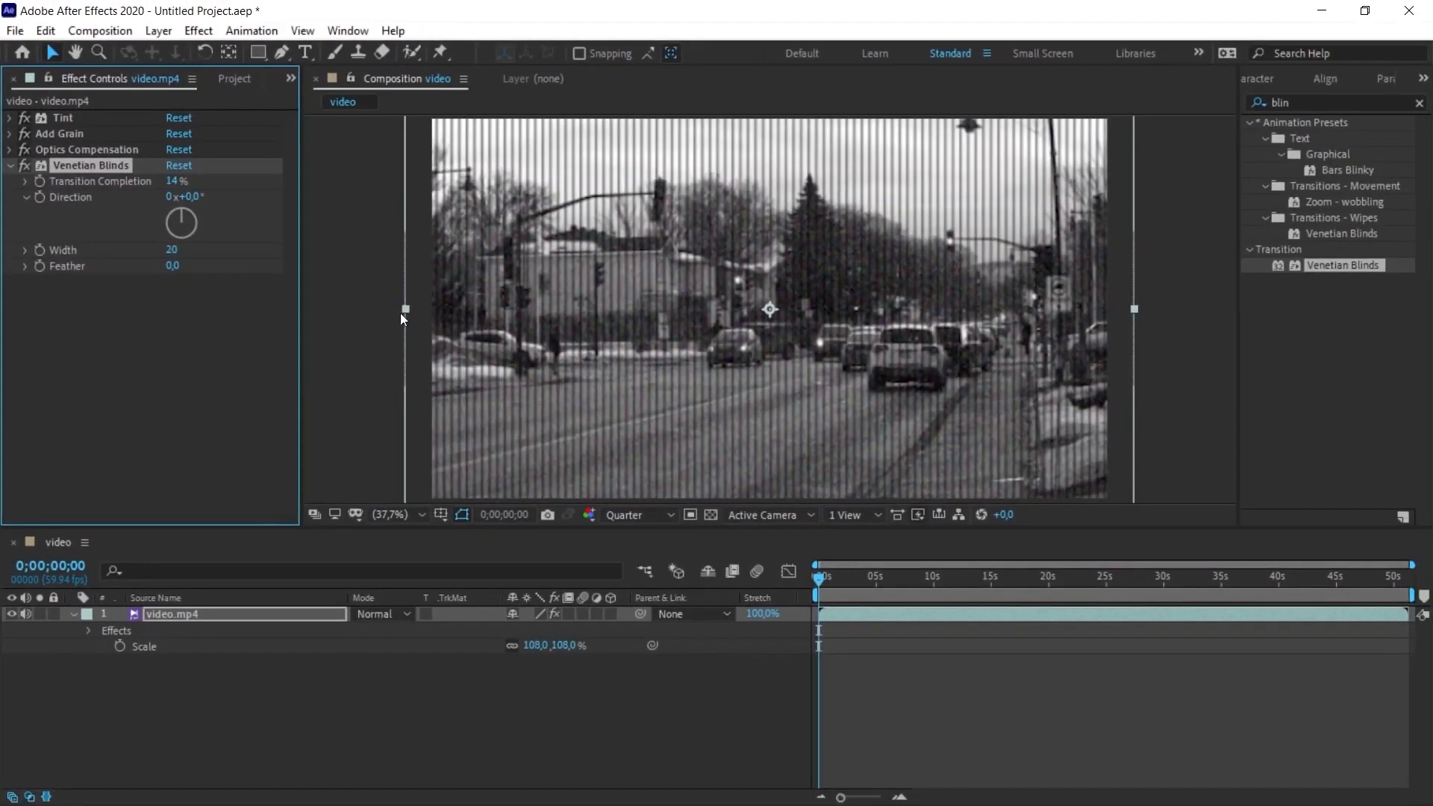
pyautogui.moveTo(183, 226); pyautogui.dragTo(222, 226)
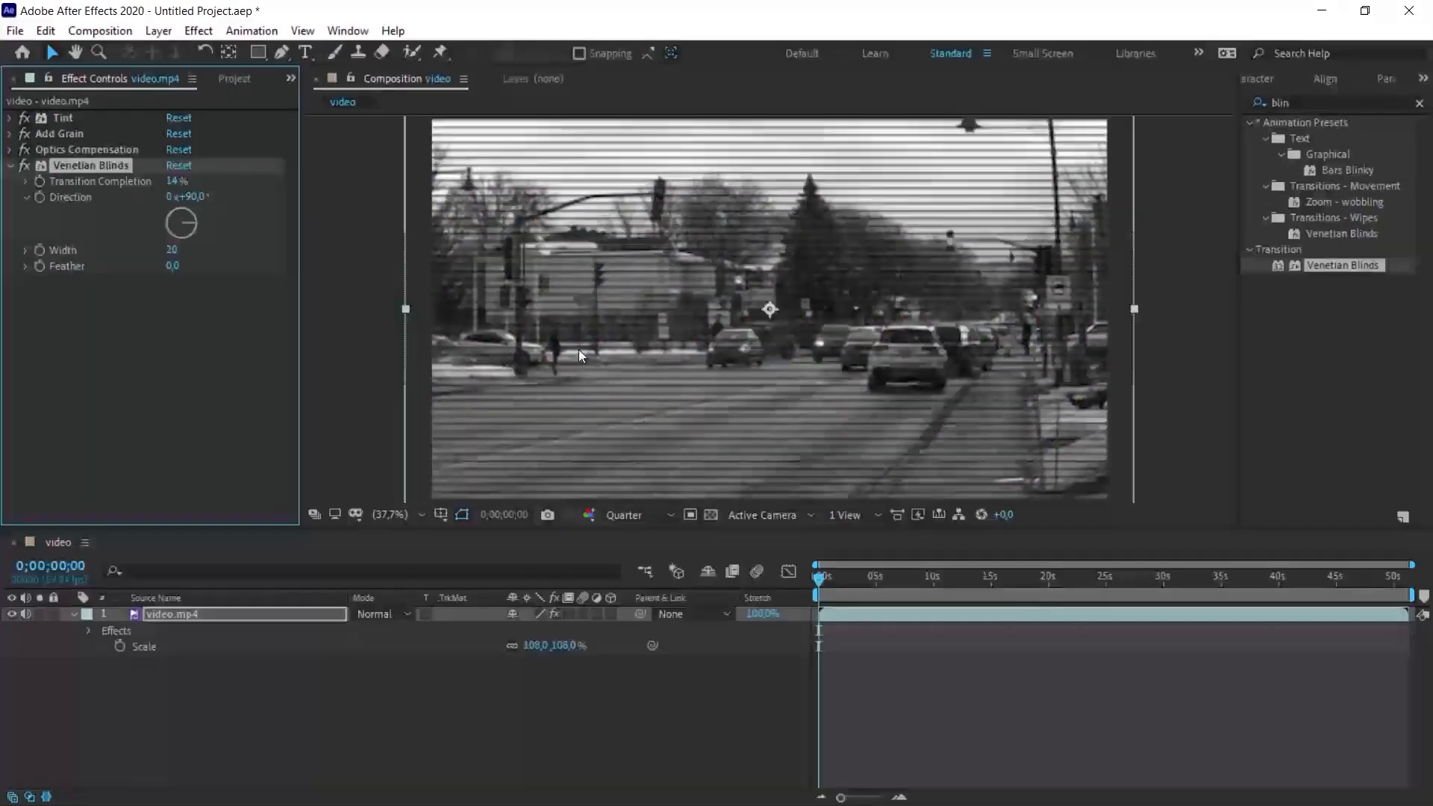
pyautogui.click(176, 183)
pyautogui.write('10')
pyautogui.press('Return')
# Try a Venetian Blinds Transition Completion of 5% and undo it
pyautogui.click(172, 184)
pyautogui.write('5')
pyautogui.press('Return')
pyautogui.hotkey('ctrl', 'z')
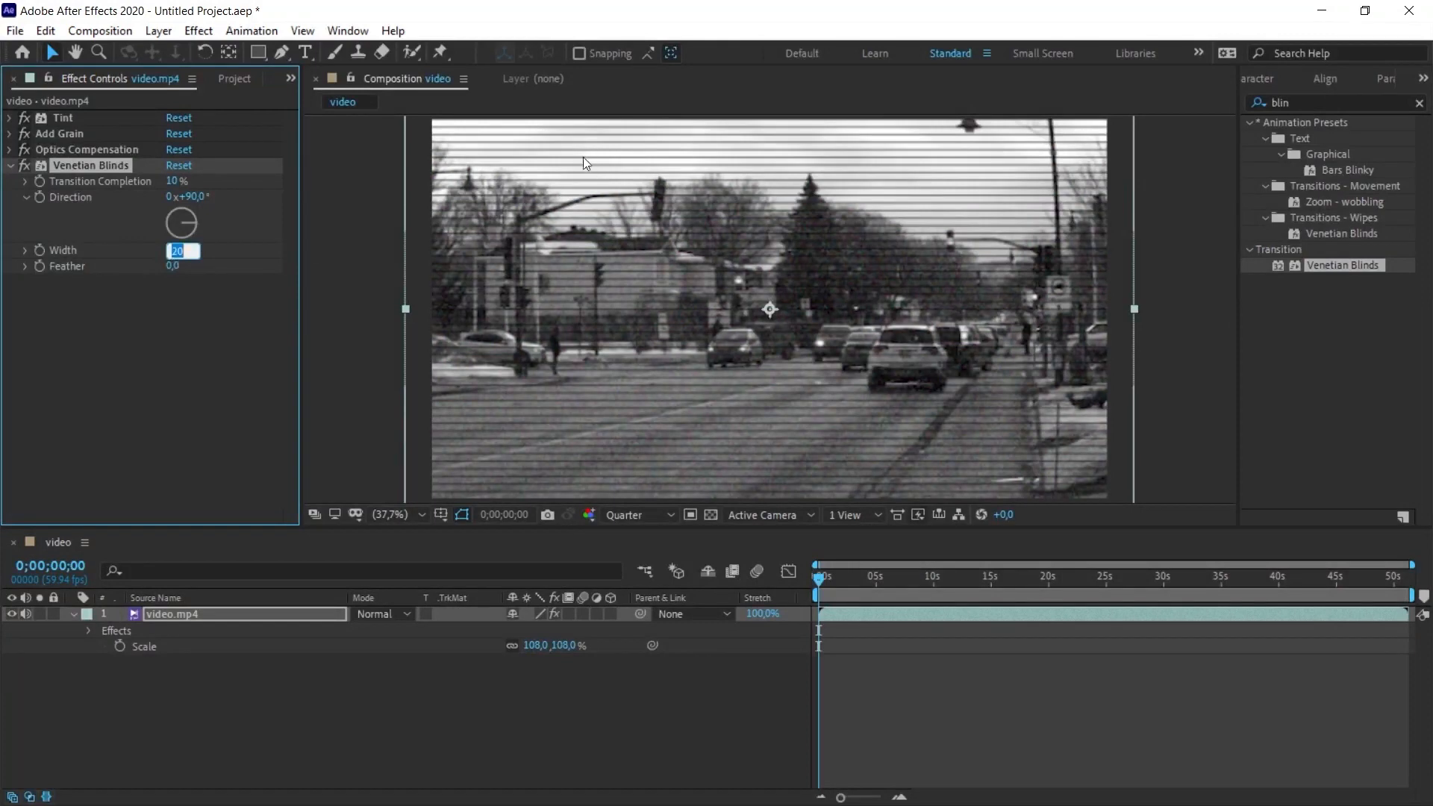
# Set the Venetian Blinds width to 5 for finer scan lines
pyautogui.write('5')
pyautogui.press('Return')
# Apply the Circle effect to the video.mp4 layer and set its blending mode to Stencil Alpha
pyautogui.click(1291, 105)
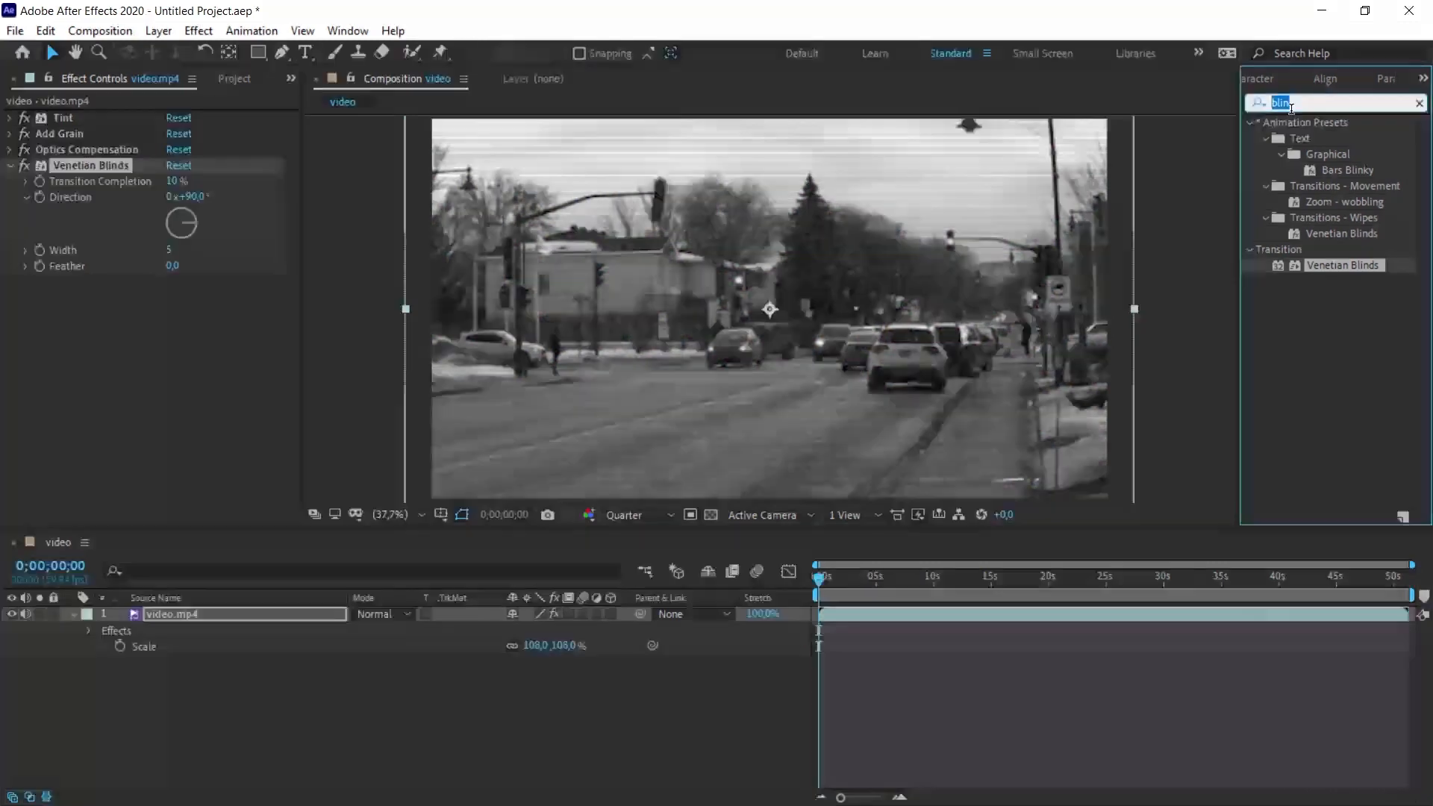
pyautogui.write('circle')
pyautogui.moveTo(1302, 265); pyautogui.dragTo(162, 338)
pyautogui.click(155, 450)
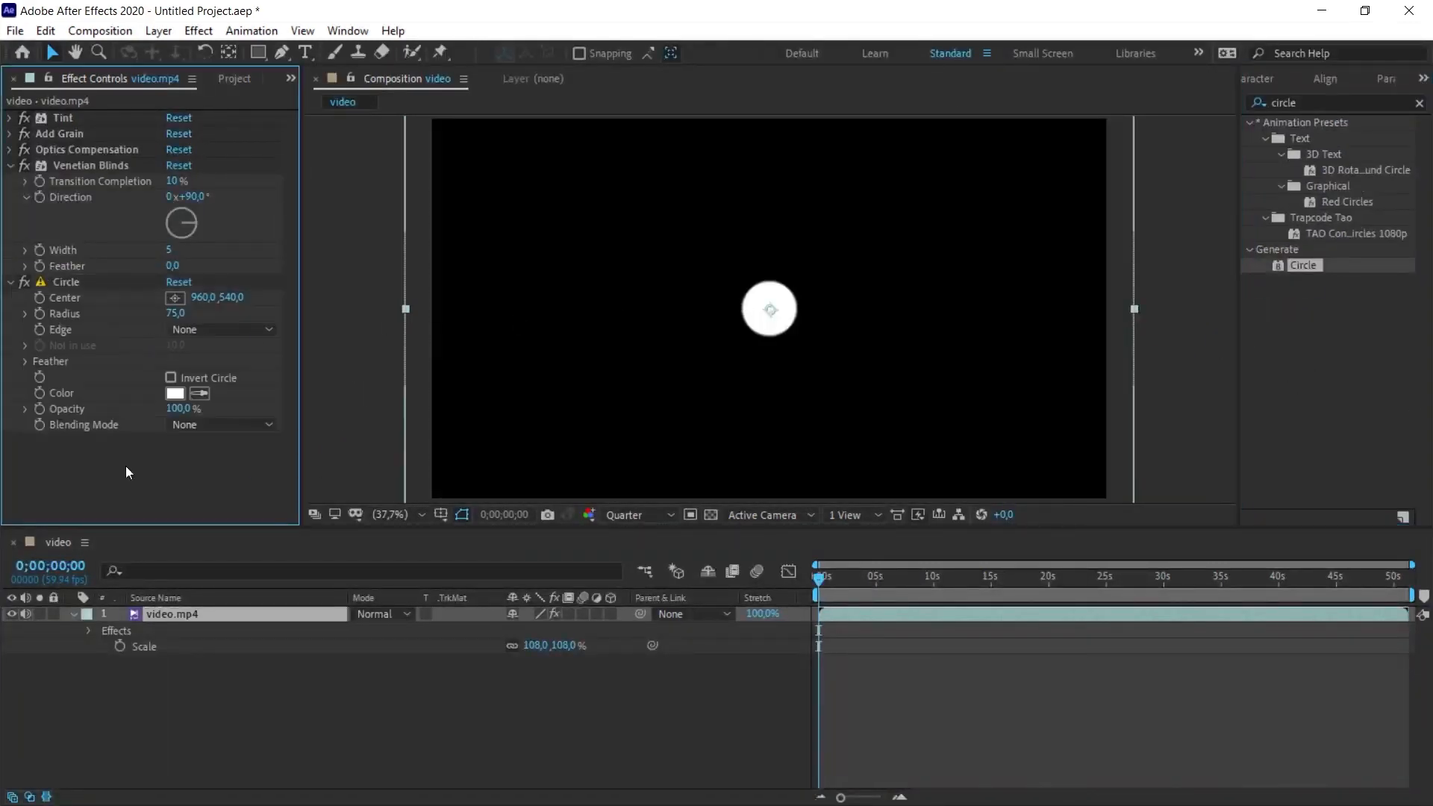
pyautogui.click(193, 425)
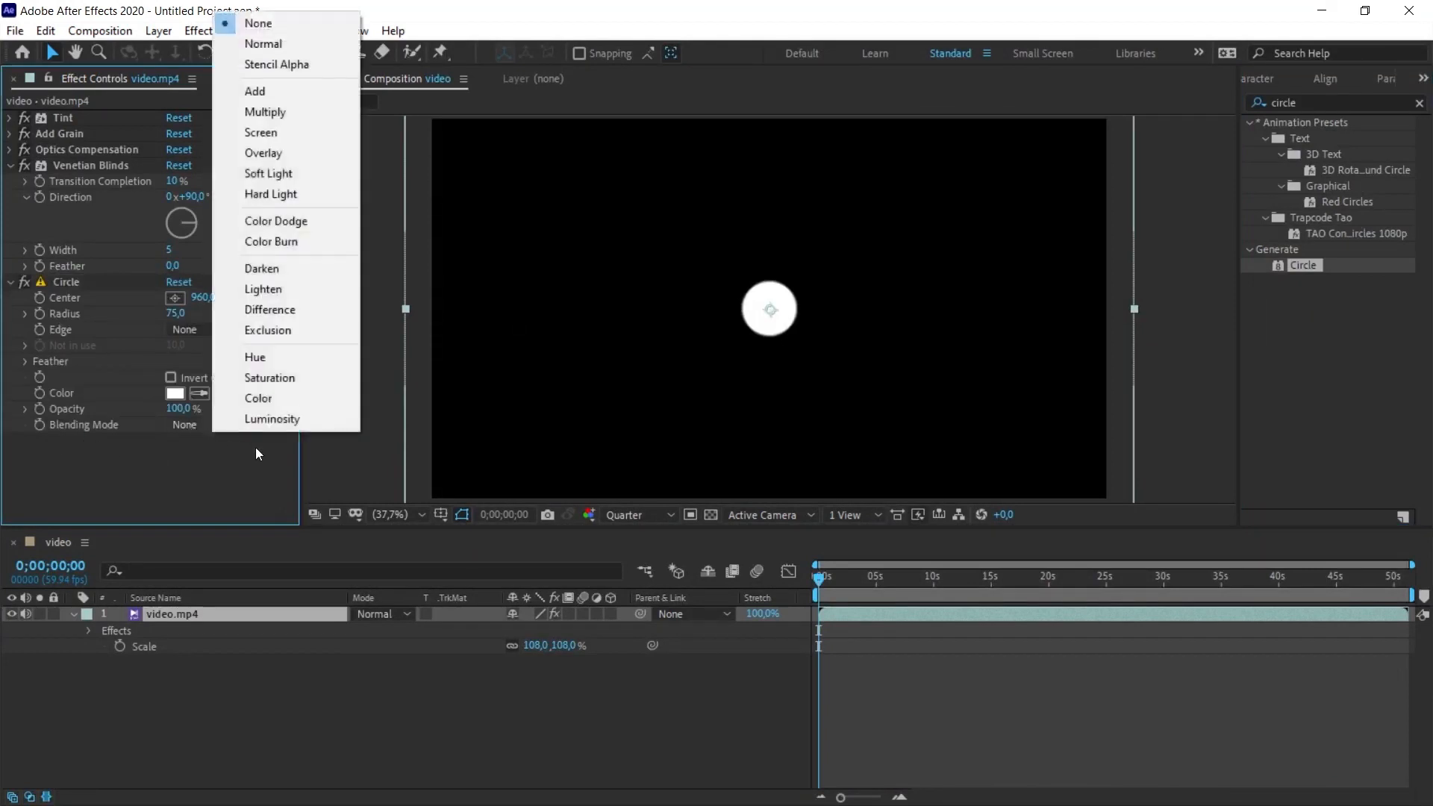
pyautogui.click(263, 66)
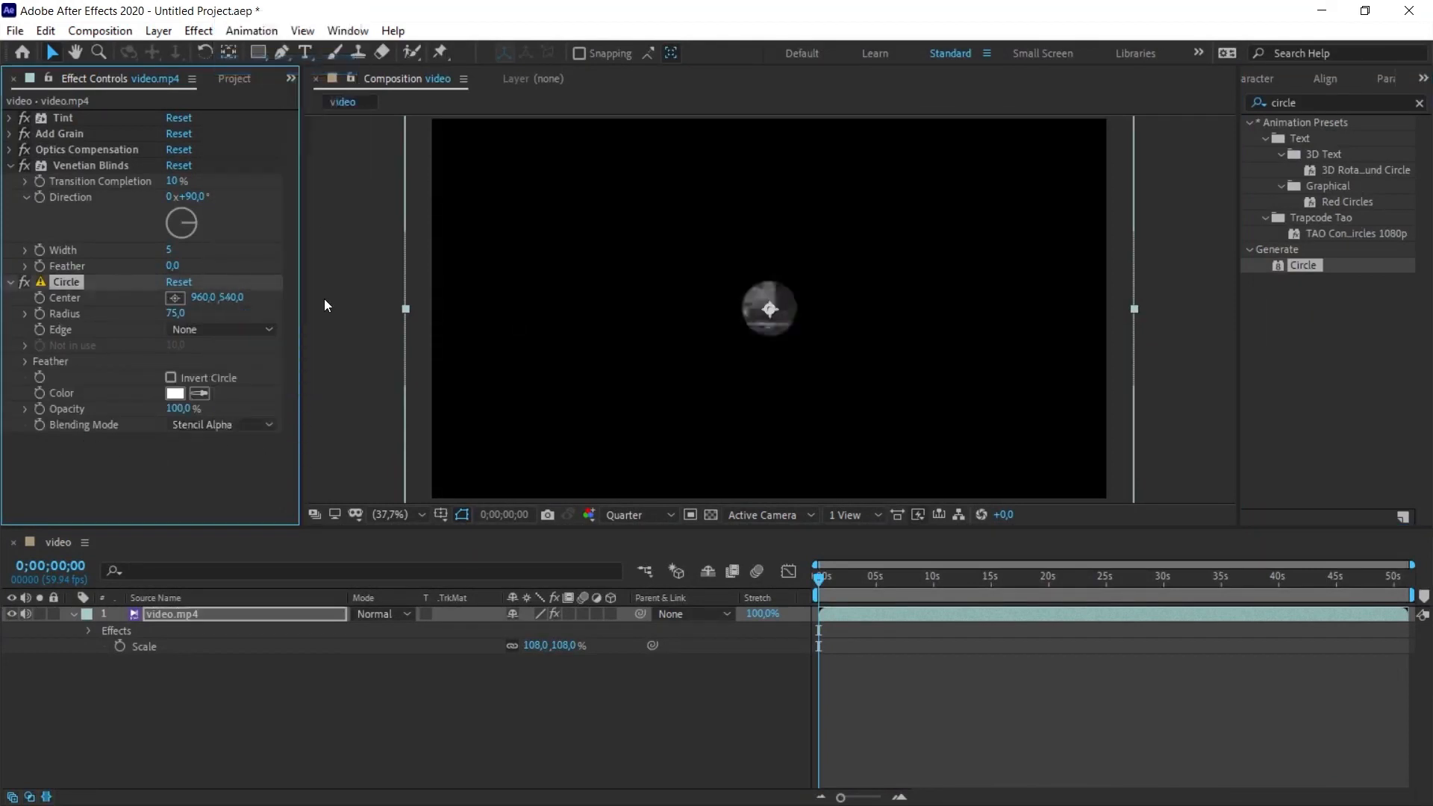
# Enlarge the Circle's radius and raise its outer edge feather to form a soft vignette around the frame
pyautogui.moveTo(174, 312); pyautogui.dragTo(697, 308)
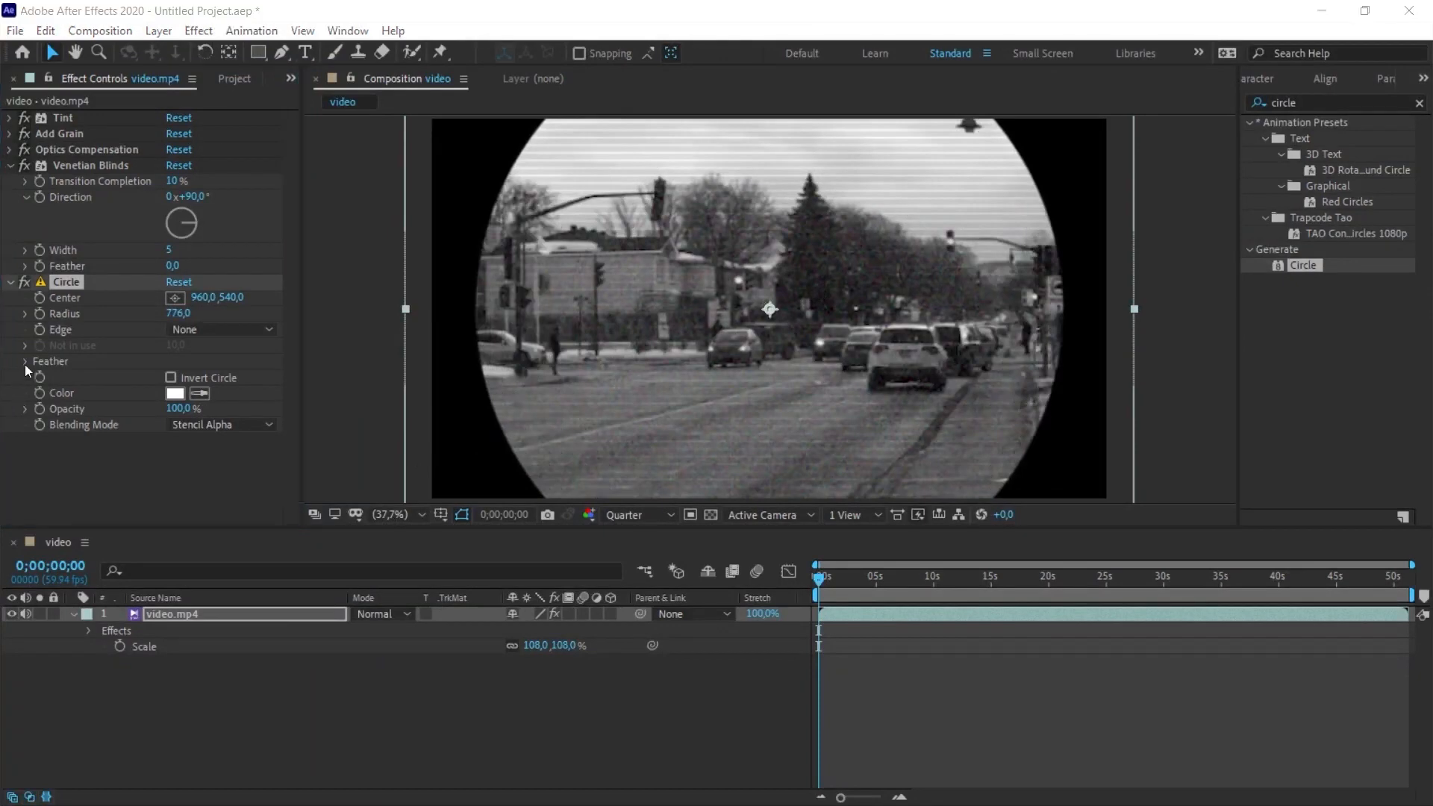
pyautogui.click(26, 361)
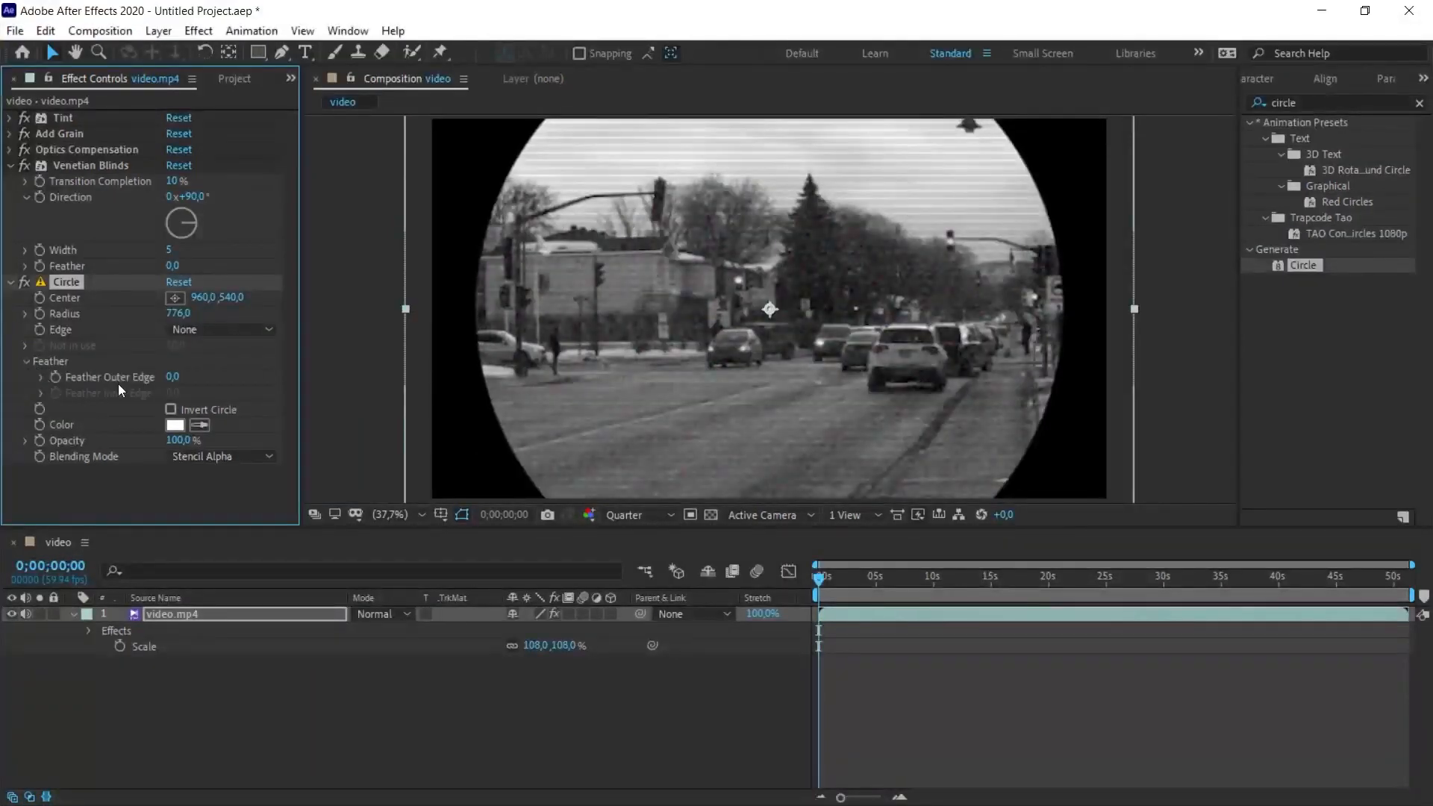
pyautogui.moveTo(177, 376); pyautogui.dragTo(499, 404)
pyautogui.moveTo(178, 313); pyautogui.dragTo(256, 321)
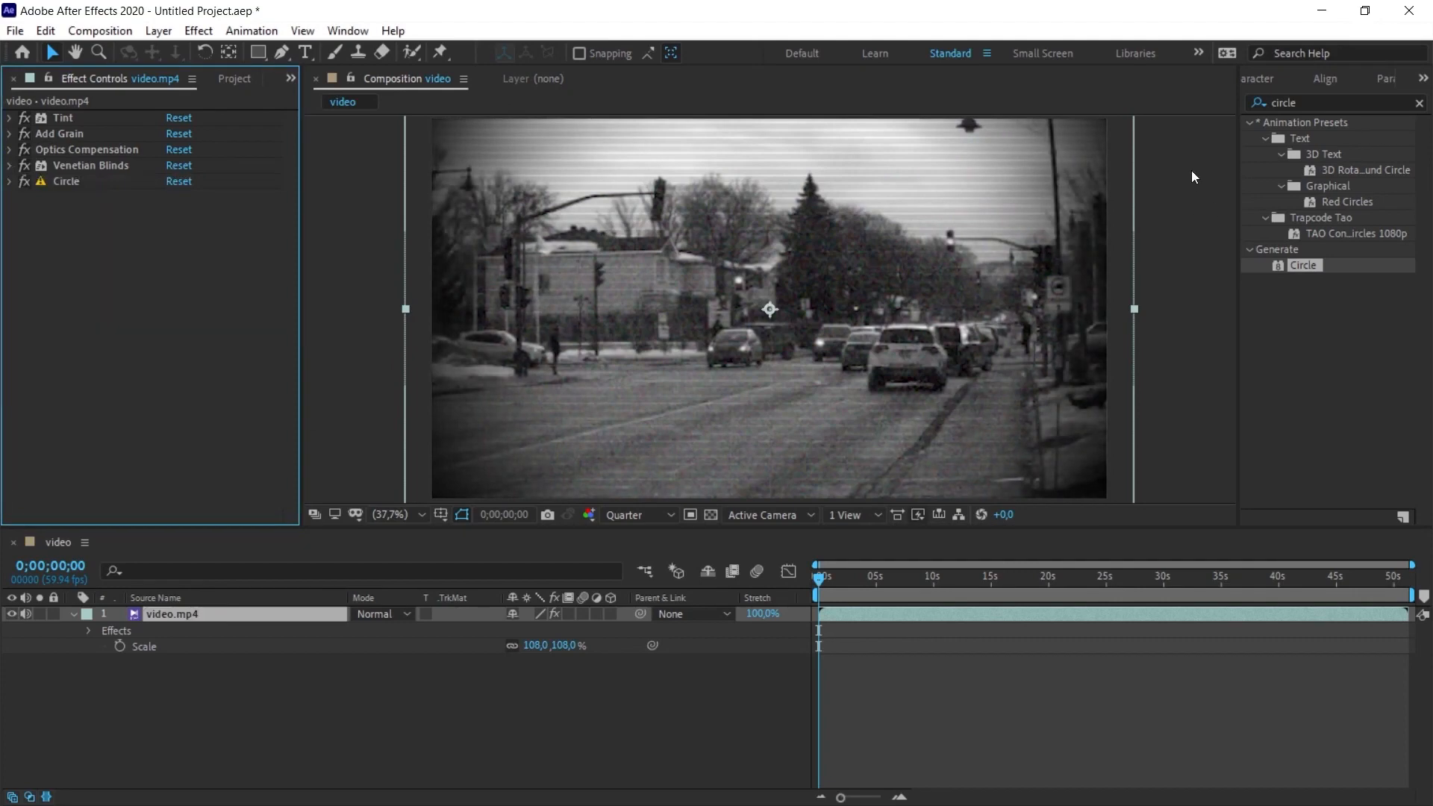
# Apply the Curves effect to the video.mp4 layer and shape a slight S-curve, lowering the shadows and raising the highlights
pyautogui.moveTo(1321, 103); pyautogui.dragTo(1230, 118)
pyautogui.moveTo(1321, 188); pyautogui.dragTo(448, 283)
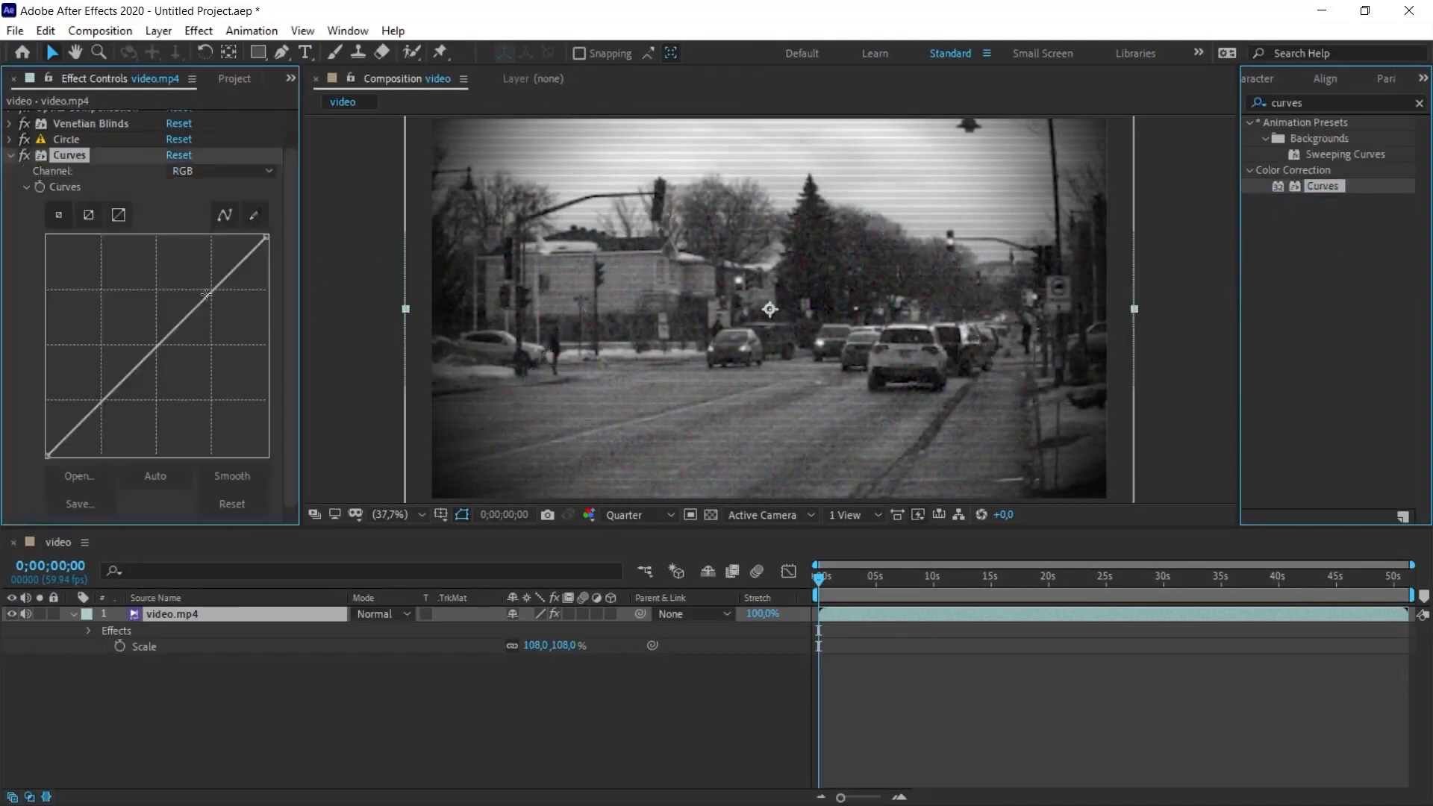
pyautogui.moveTo(139, 396); pyautogui.dragTo(126, 401)
pyautogui.moveTo(203, 316); pyautogui.dragTo(195, 306)
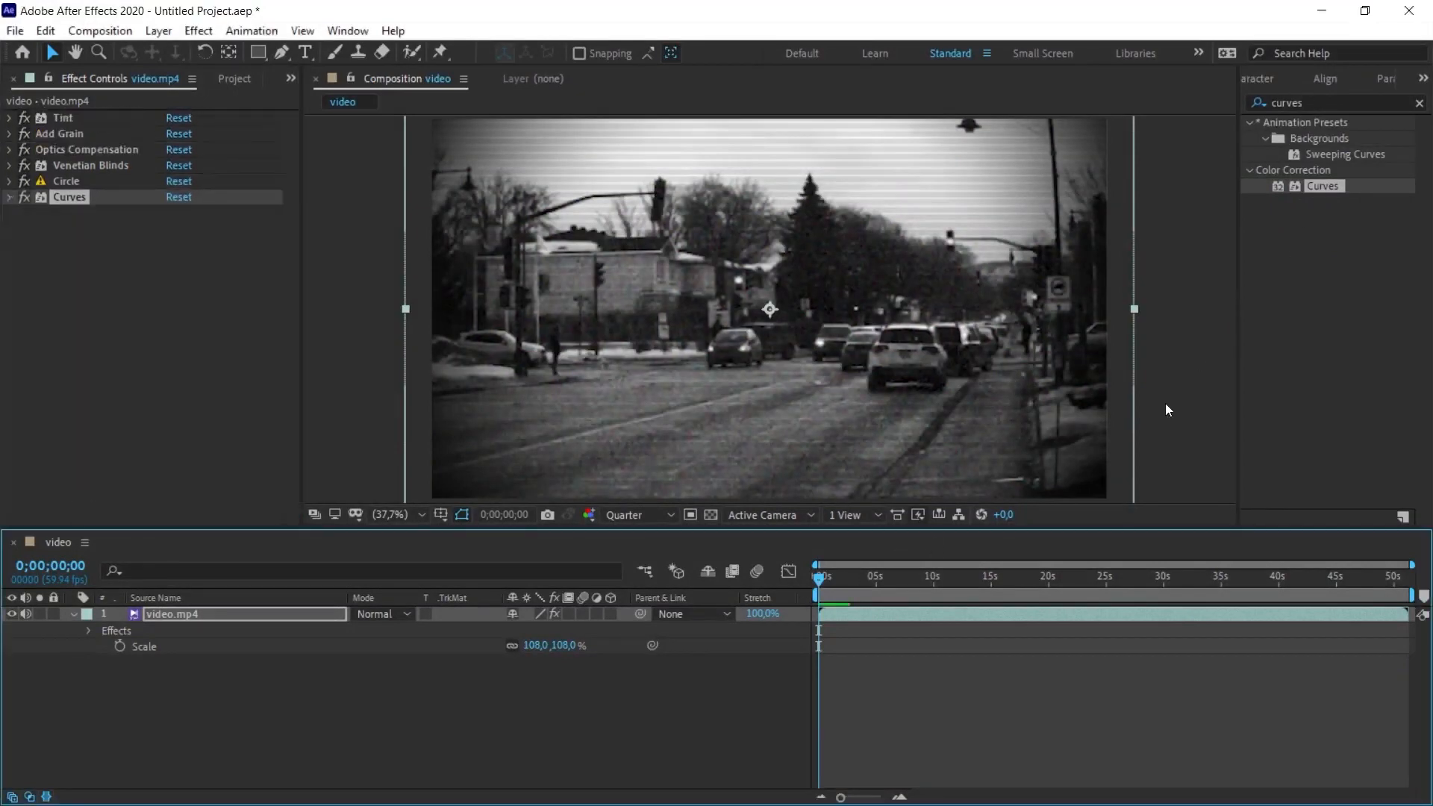
# Apply CC Light Sweep to the video.mp4 layer and set its direction to 810° for a horizontal sweep
pyautogui.click(1288, 100)
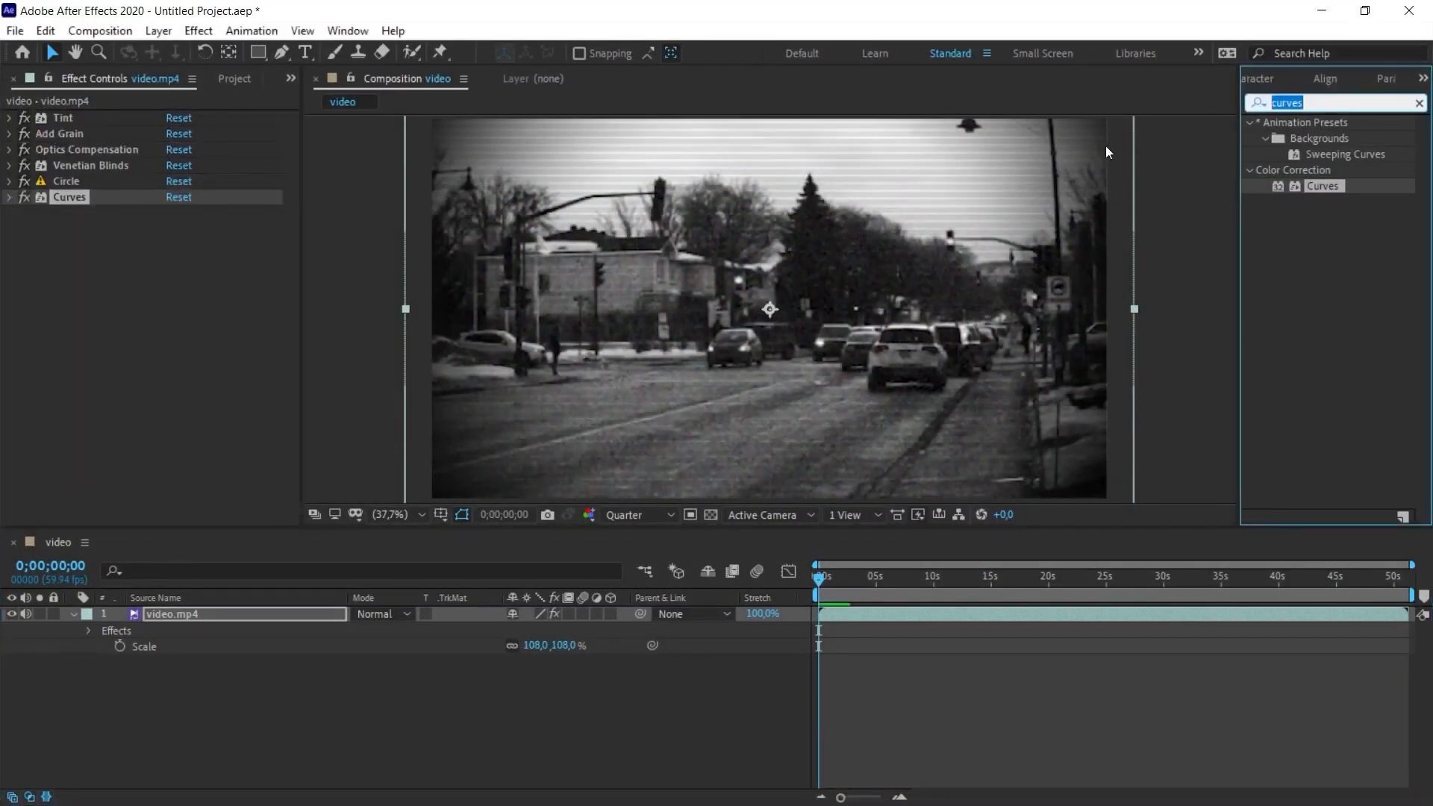
pyautogui.write('light sw')
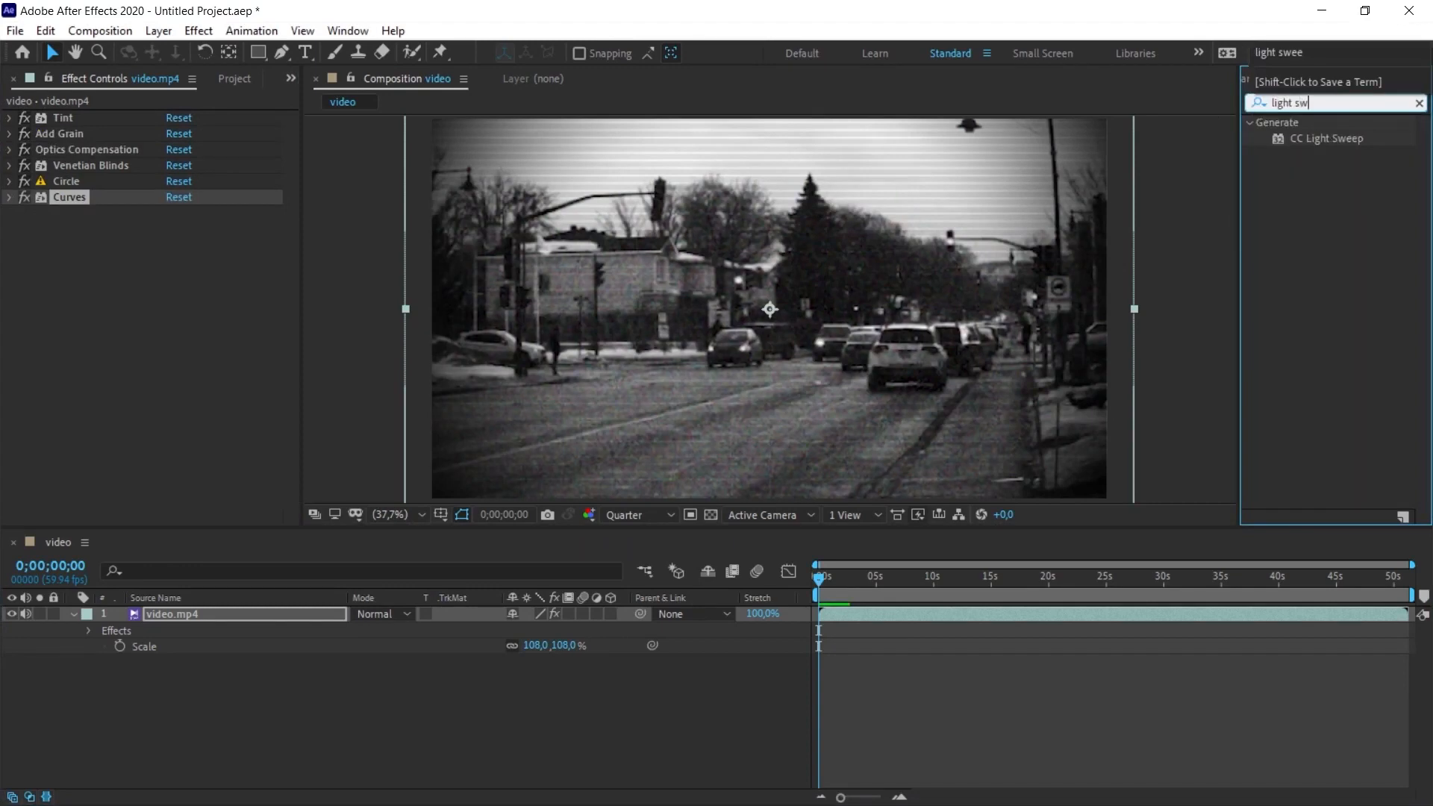
pyautogui.moveTo(1335, 138); pyautogui.dragTo(168, 321)
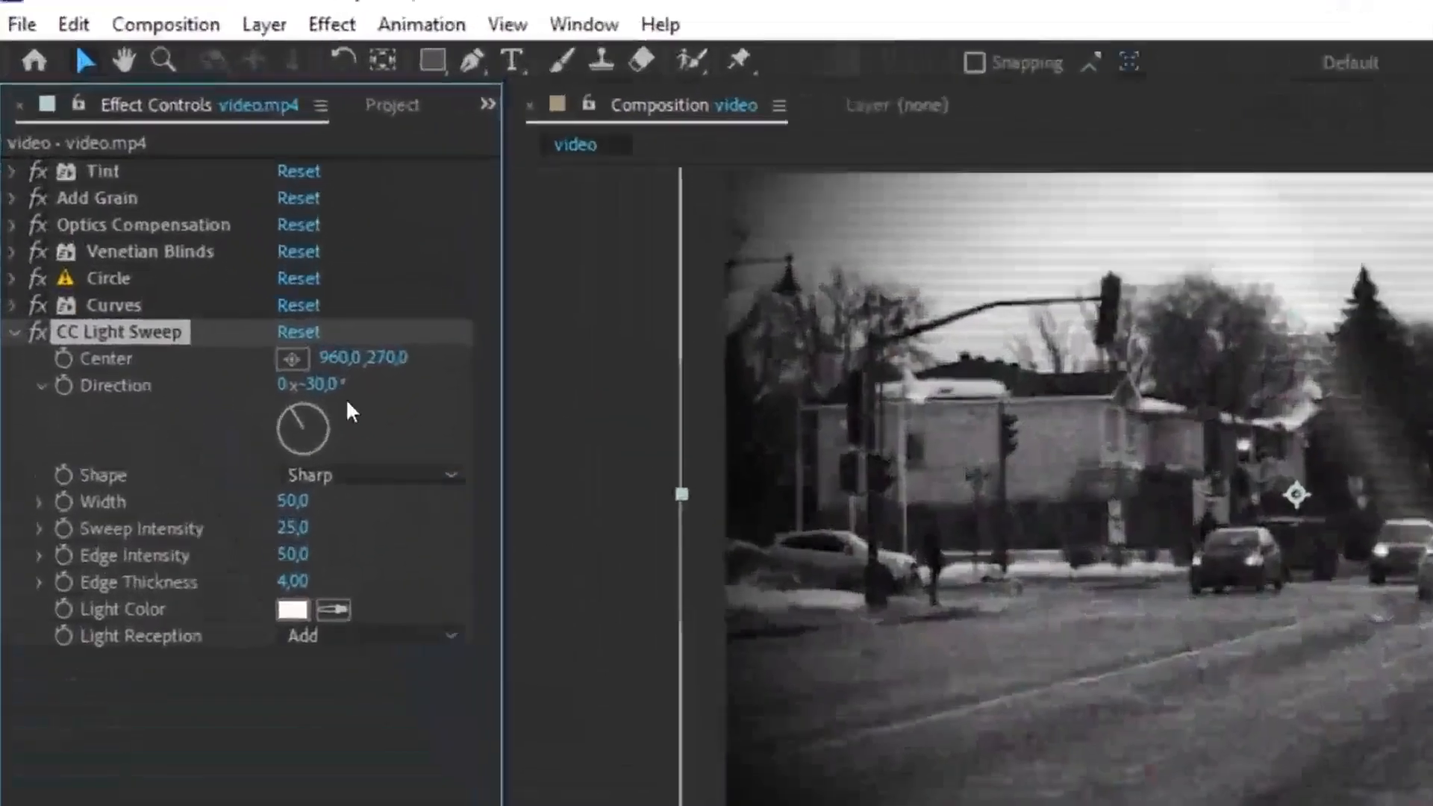
pyautogui.click(193, 244)
pyautogui.write('810')
pyautogui.press('Return')
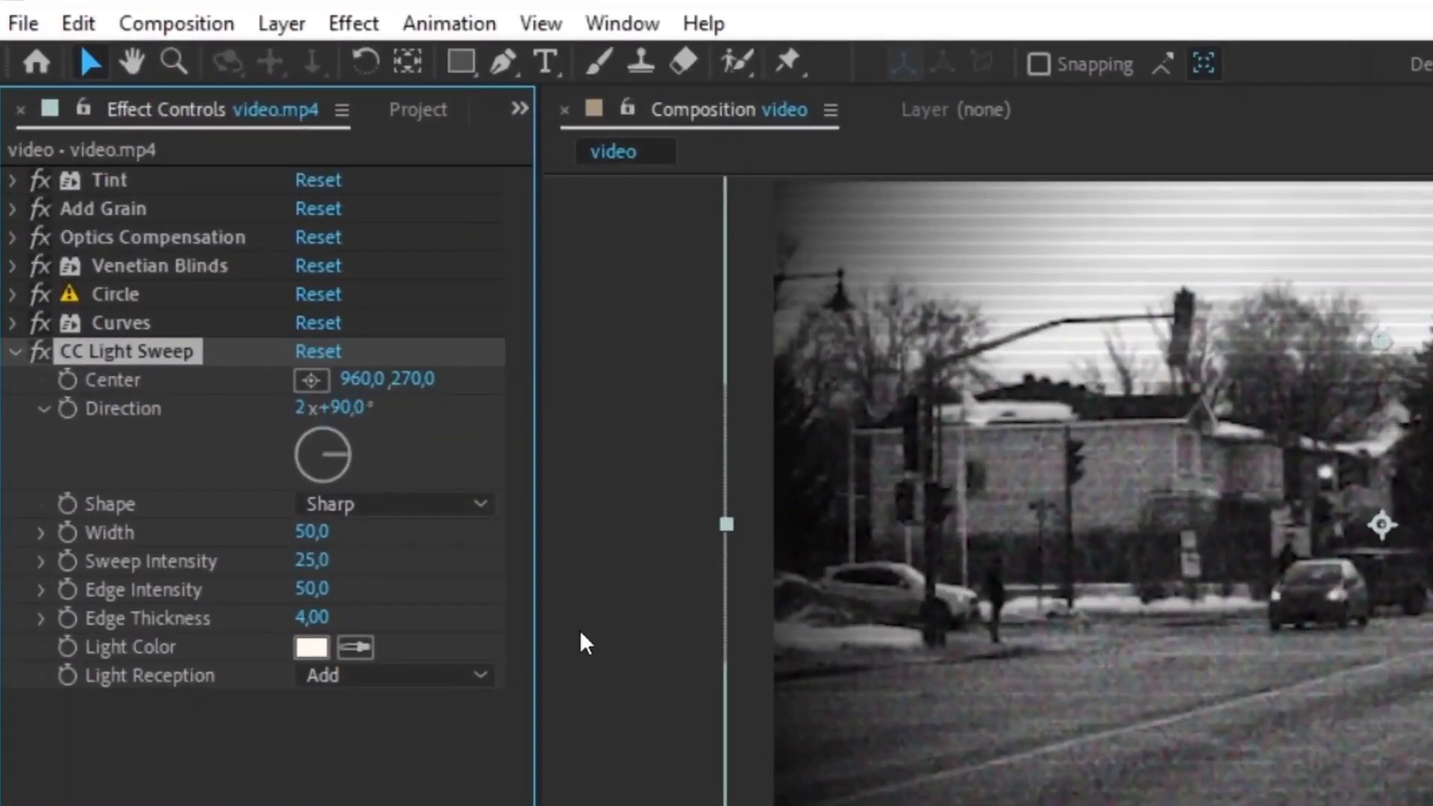
# Set the light sweep's edge intensity to 0, its width to 200 and its sweep intensity to 10
pyautogui.click(311, 589)
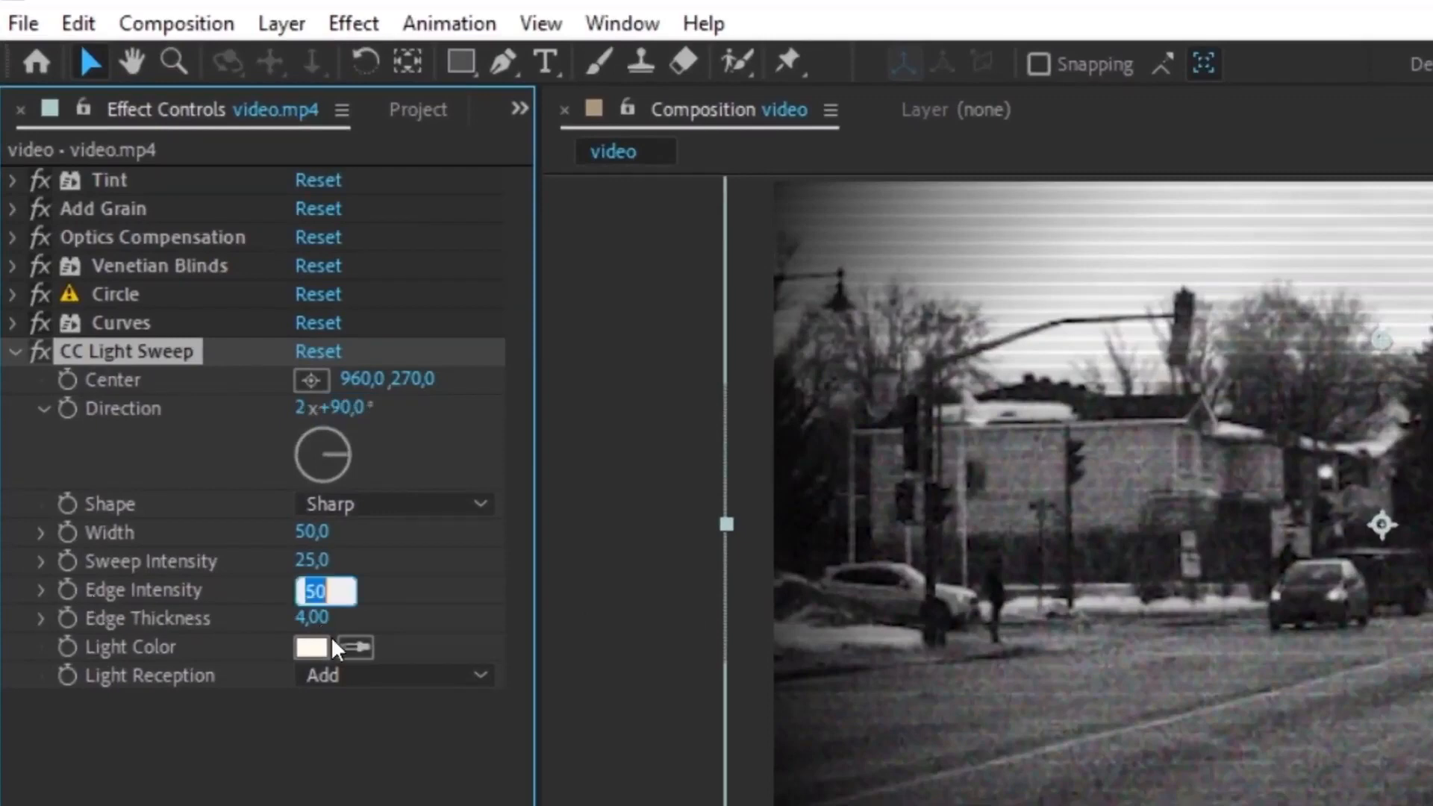
pyautogui.write('0')
pyautogui.press('Return')
pyautogui.click(311, 532)
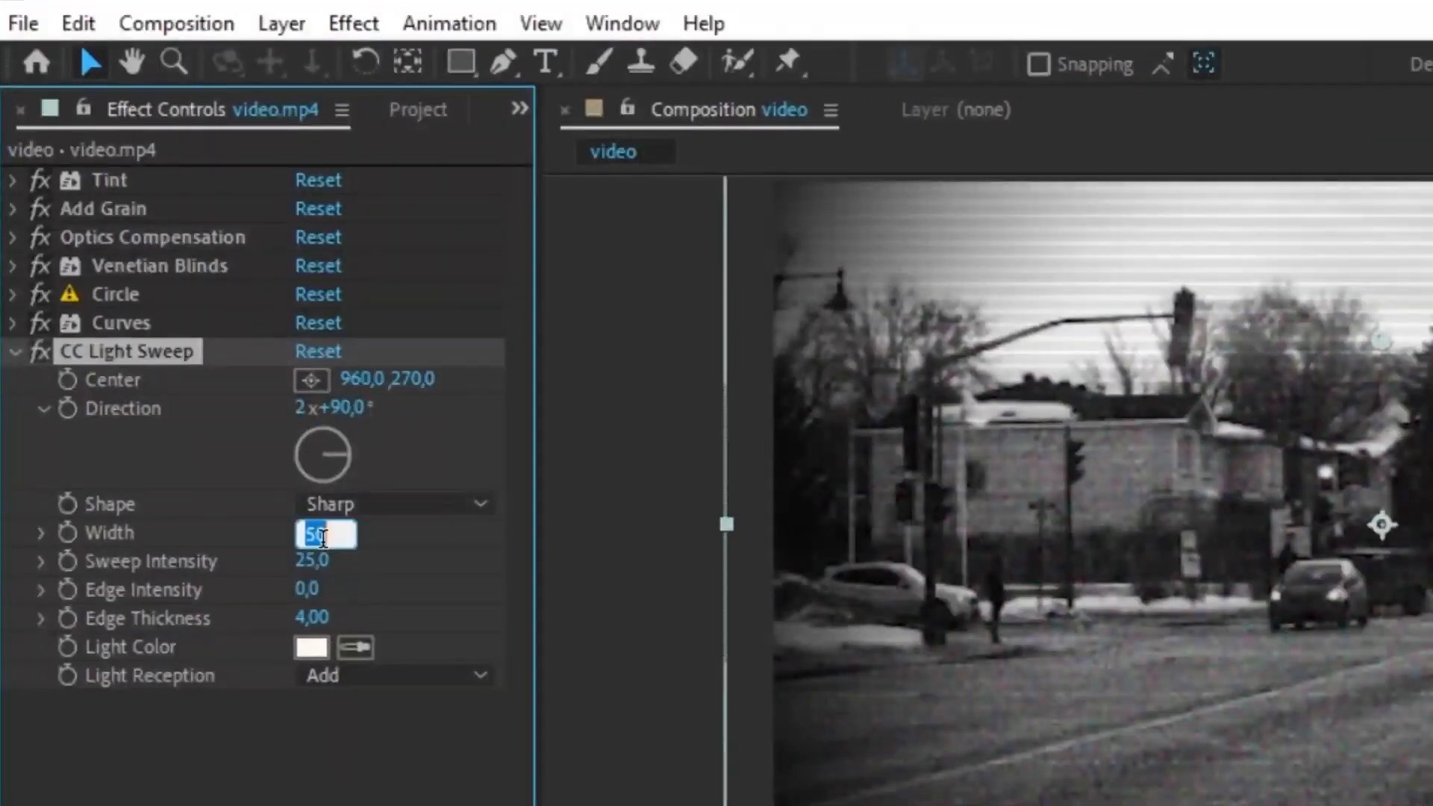
pyautogui.write('200')
pyautogui.press('Return')
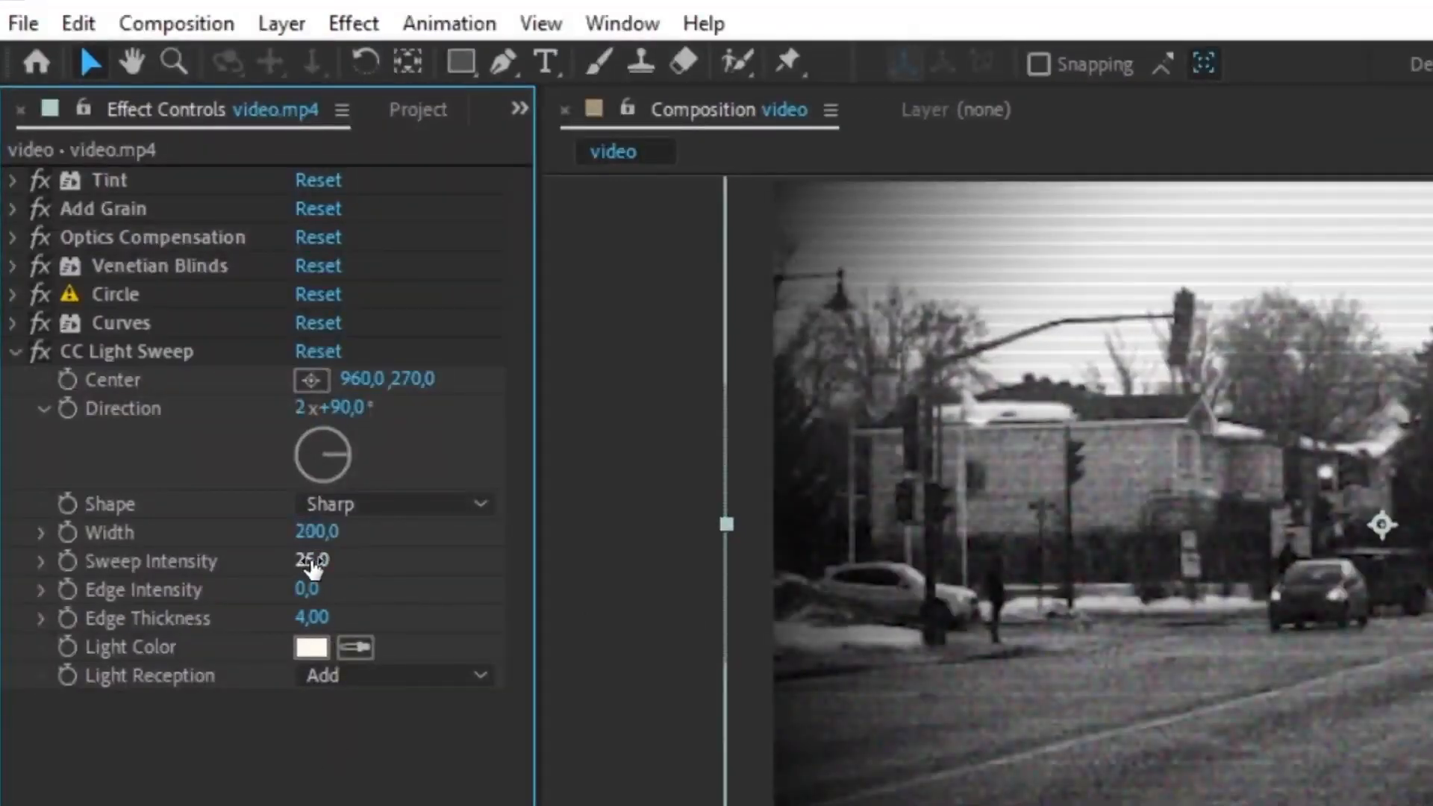
pyautogui.click(320, 560)
pyautogui.write('10')
pyautogui.press('Return')
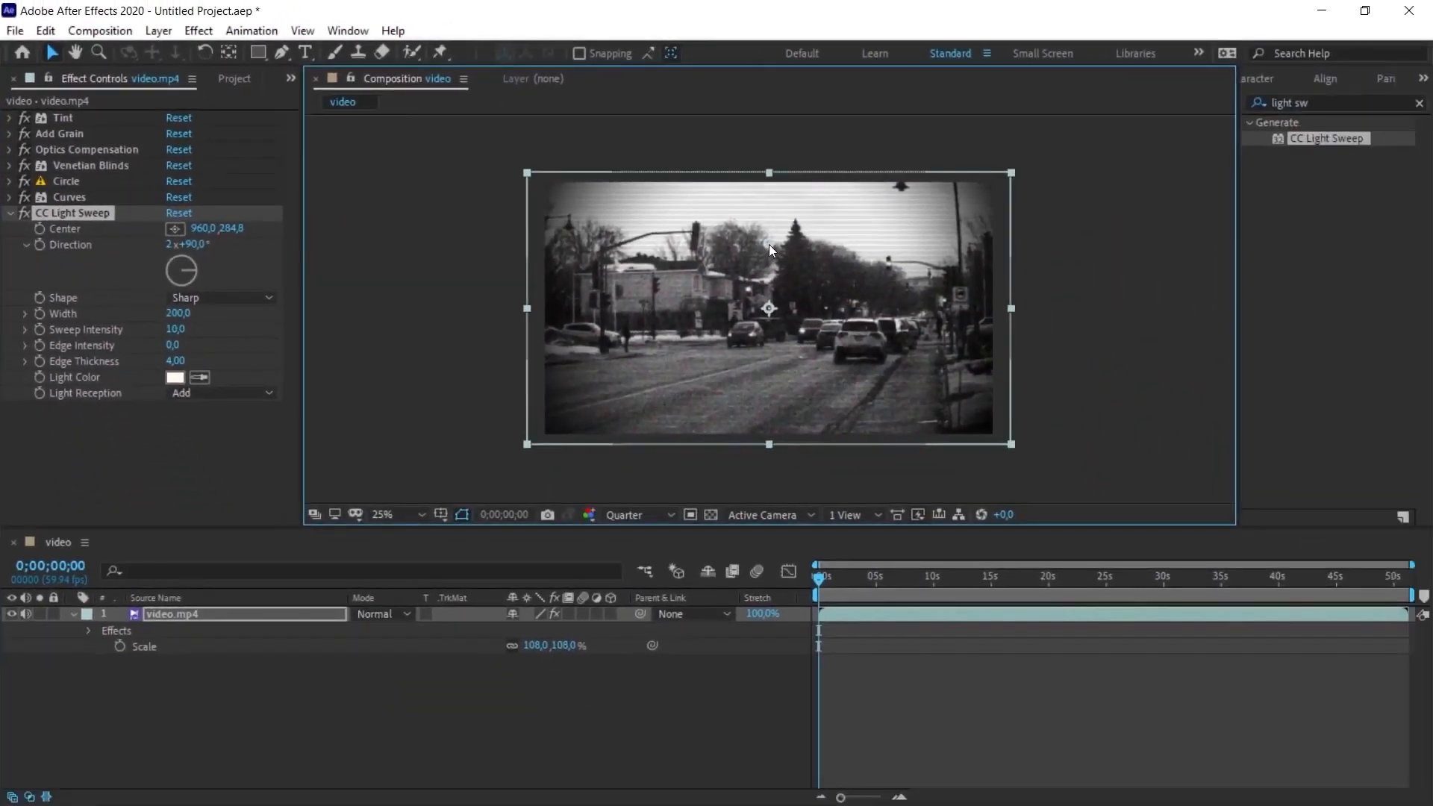
# Position the light sweep's center above the frame, at about 960, -151.7, and keyframe it at the start of the composition
pyautogui.moveTo(769, 246); pyautogui.dragTo(764, 403)
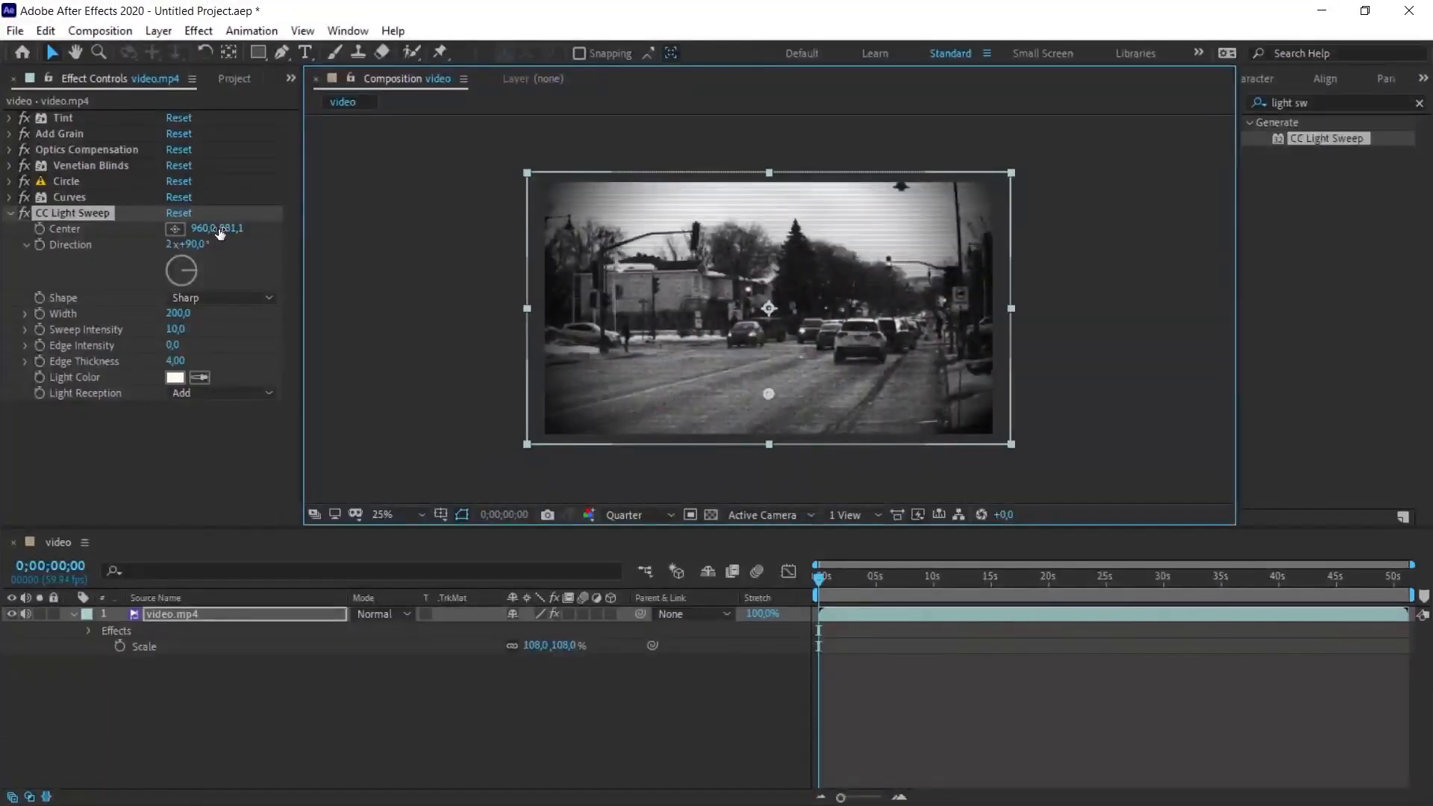
pyautogui.moveTo(228, 228); pyautogui.dragTo(235, 229)
pyautogui.moveTo(772, 424); pyautogui.dragTo(772, 128)
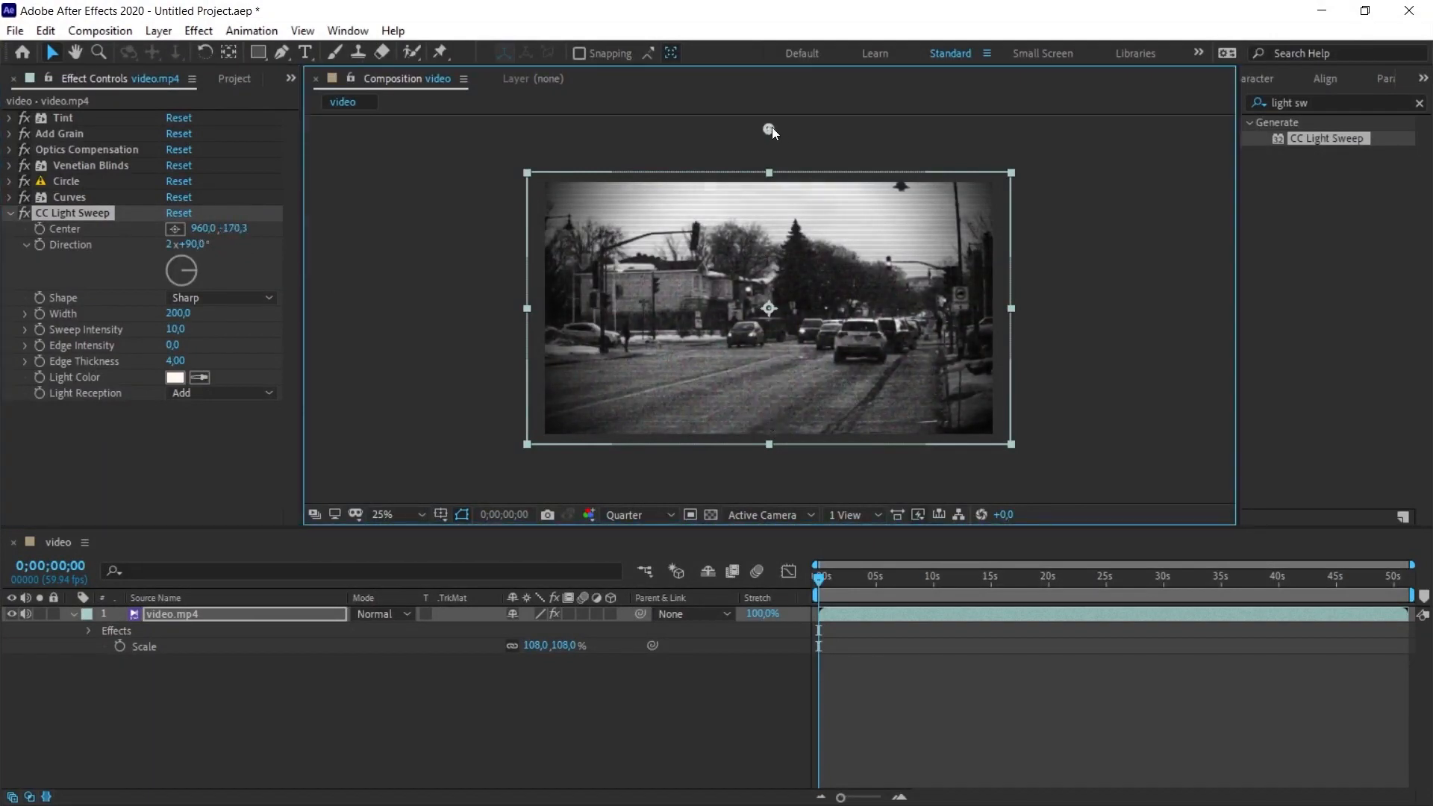
pyautogui.click(51, 269)
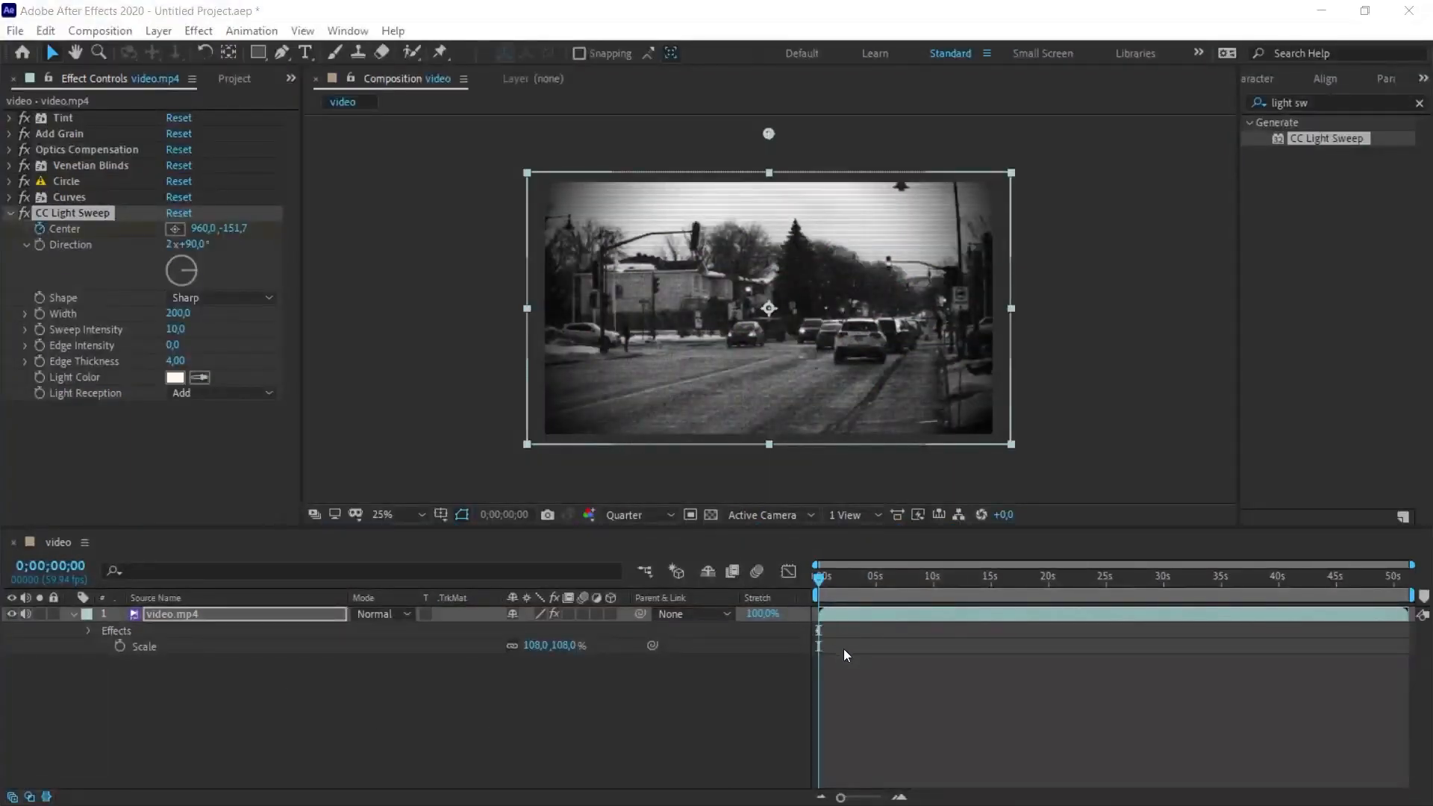
# Reveal the layer's keyframes and, at frame 30, move the light sweep's center below the frame to add a second Center keyframe
pyautogui.click(163, 618)
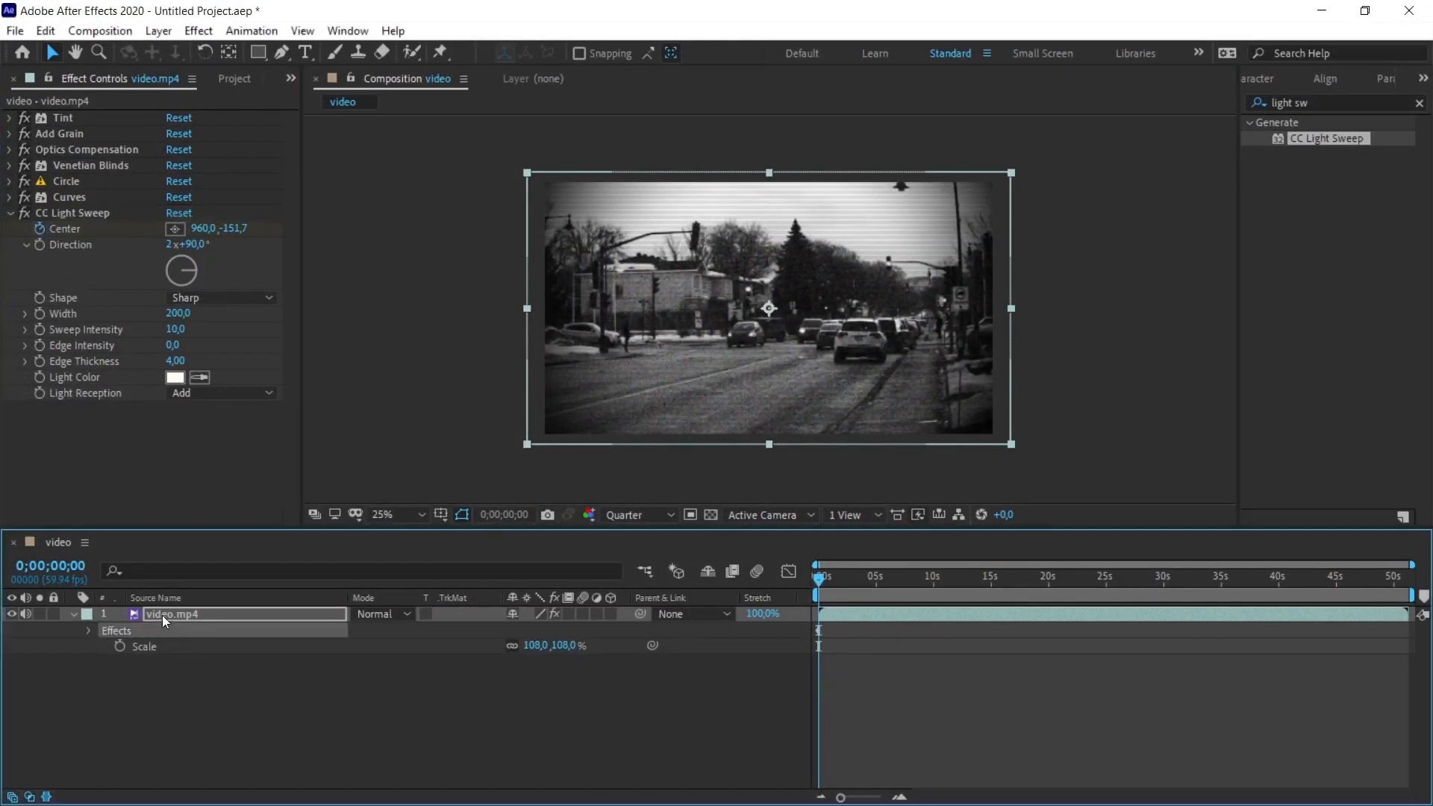
pyautogui.press('u')
pyautogui.click(724, 705)
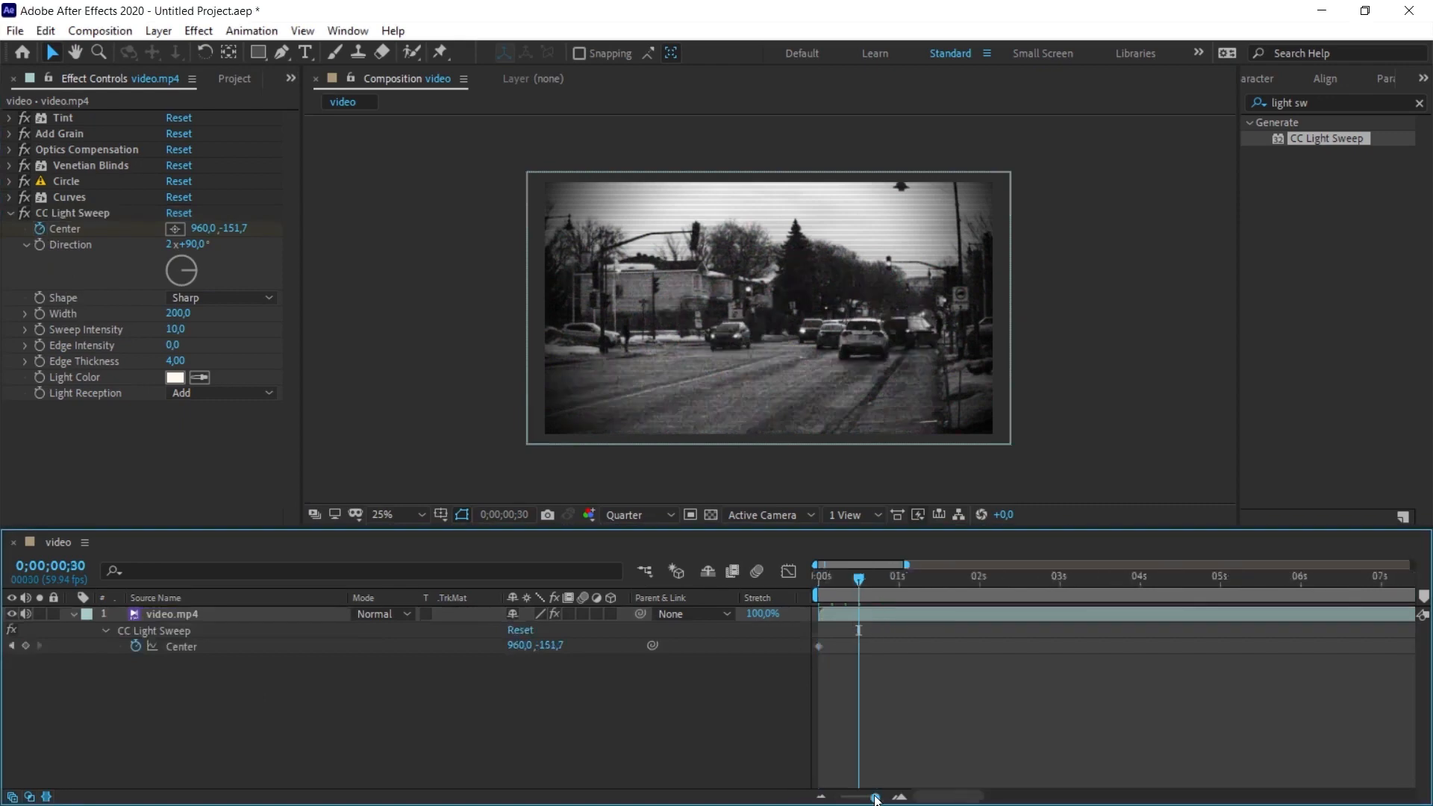
pyautogui.moveTo(873, 798); pyautogui.dragTo(878, 799)
pyautogui.click(71, 215)
pyautogui.moveTo(771, 135); pyautogui.dragTo(776, 494)
# Preview the light sweep's movement from the start several times and return to the first frame
pyautogui.press('space')
pyautogui.moveTo(888, 580); pyautogui.dragTo(723, 598)
pyautogui.press('space')
pyautogui.press('space')
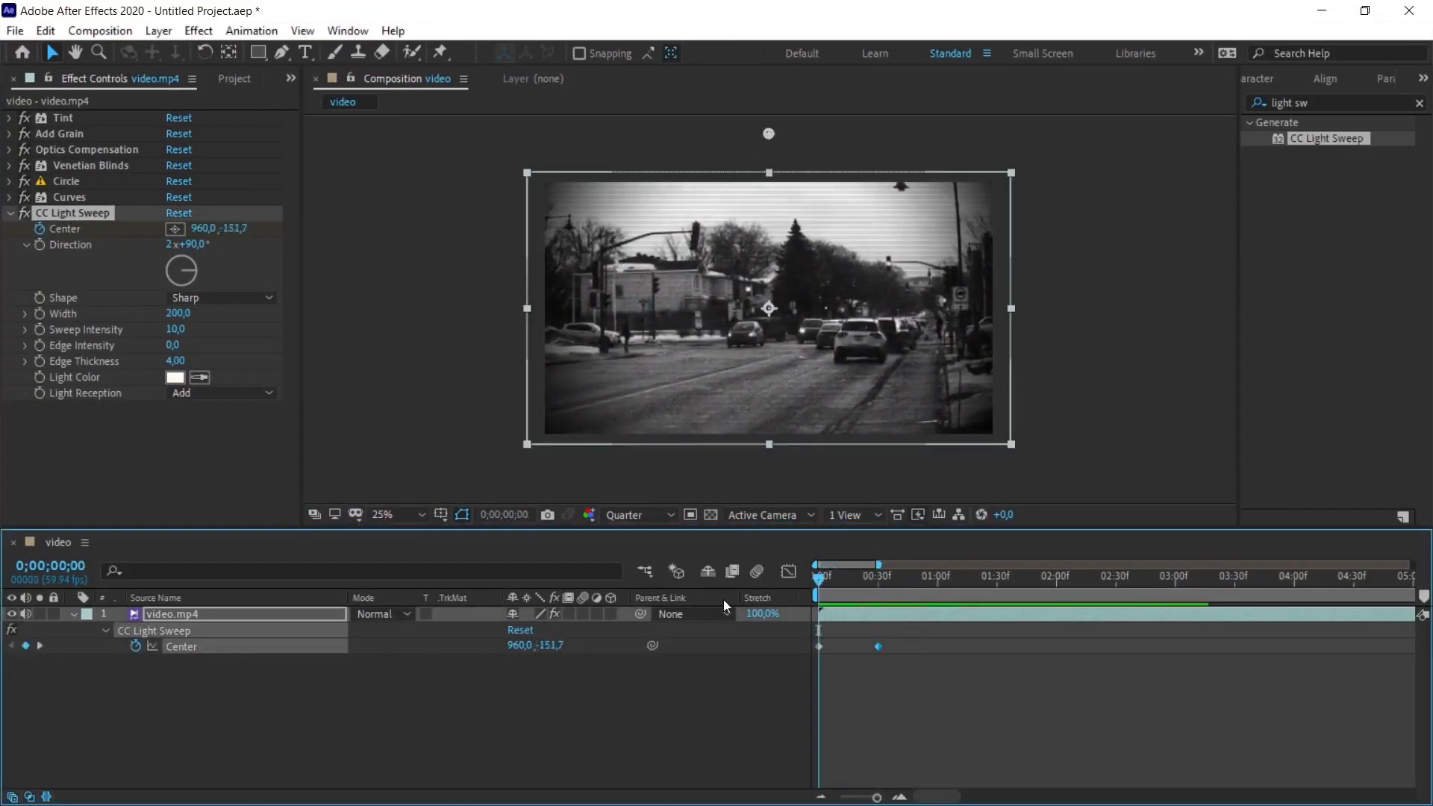
pyautogui.press('space')
pyautogui.press('space')
pyautogui.moveTo(868, 575); pyautogui.dragTo(762, 582)
pyautogui.press('space')
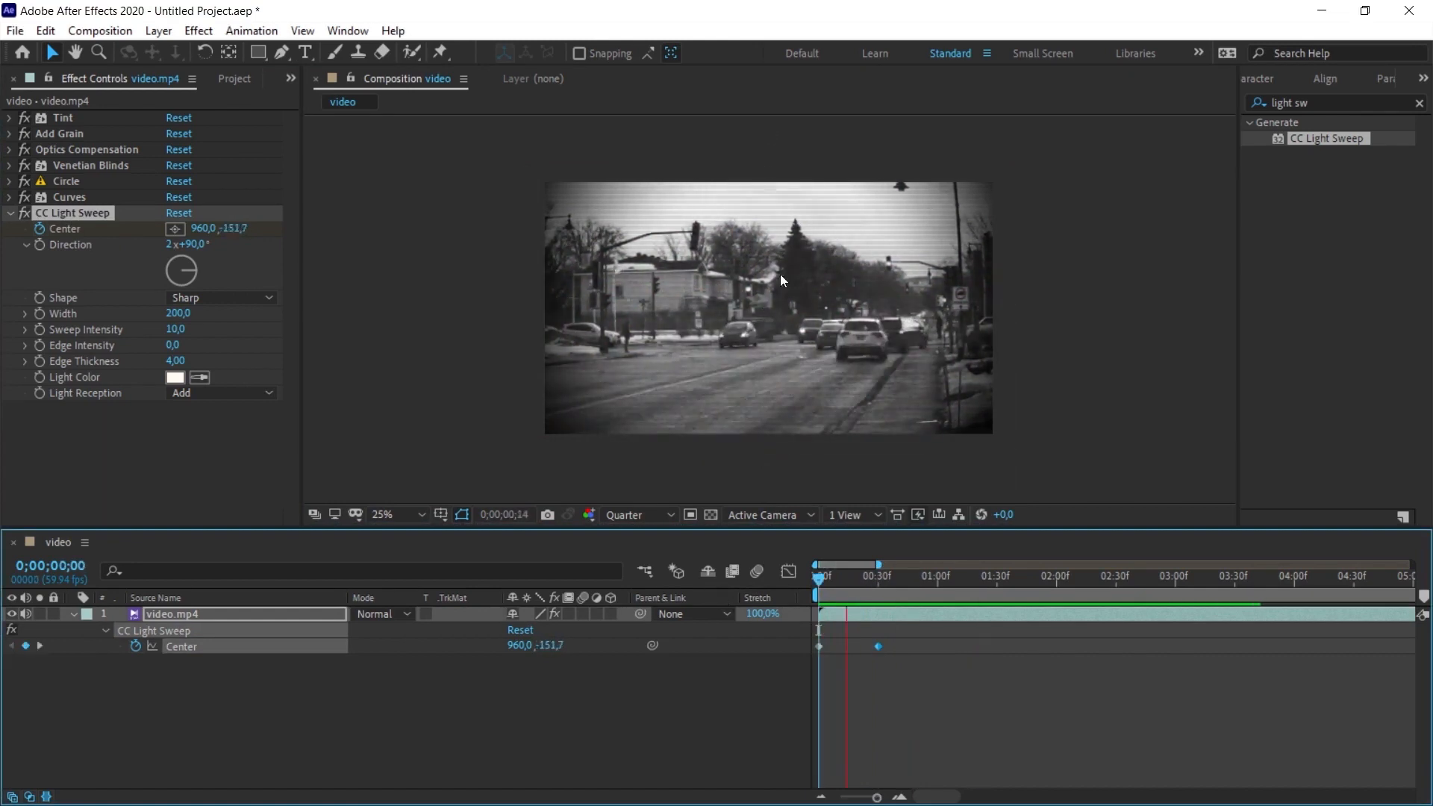
pyautogui.press('space')
pyautogui.moveTo(884, 579); pyautogui.dragTo(733, 610)
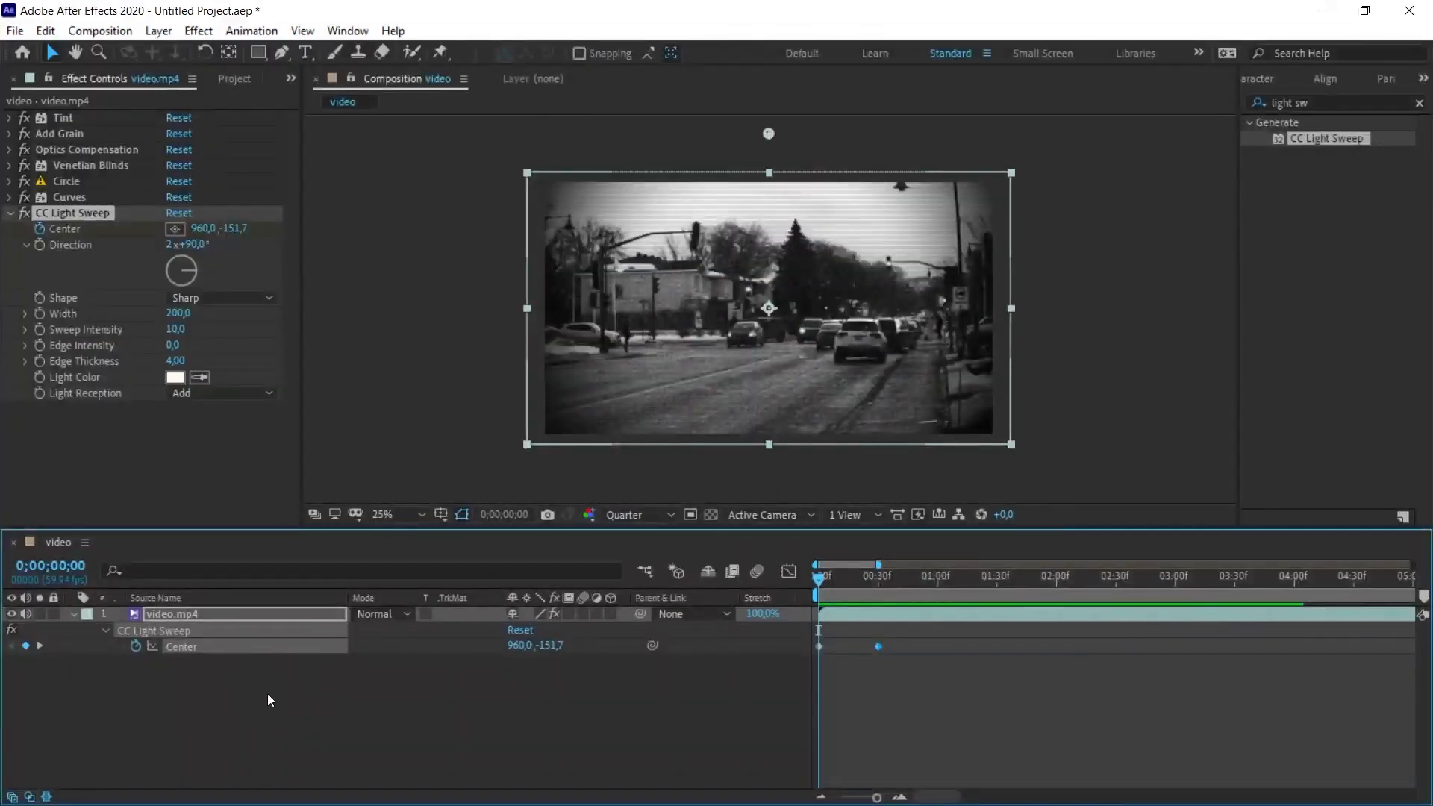
# Add the expression loopOut("cycle") to the light sweep's Center property so the movement repeats
pyautogui.keyDown('alt'); pyautogui.click(136, 647); pyautogui.keyUp('alt')
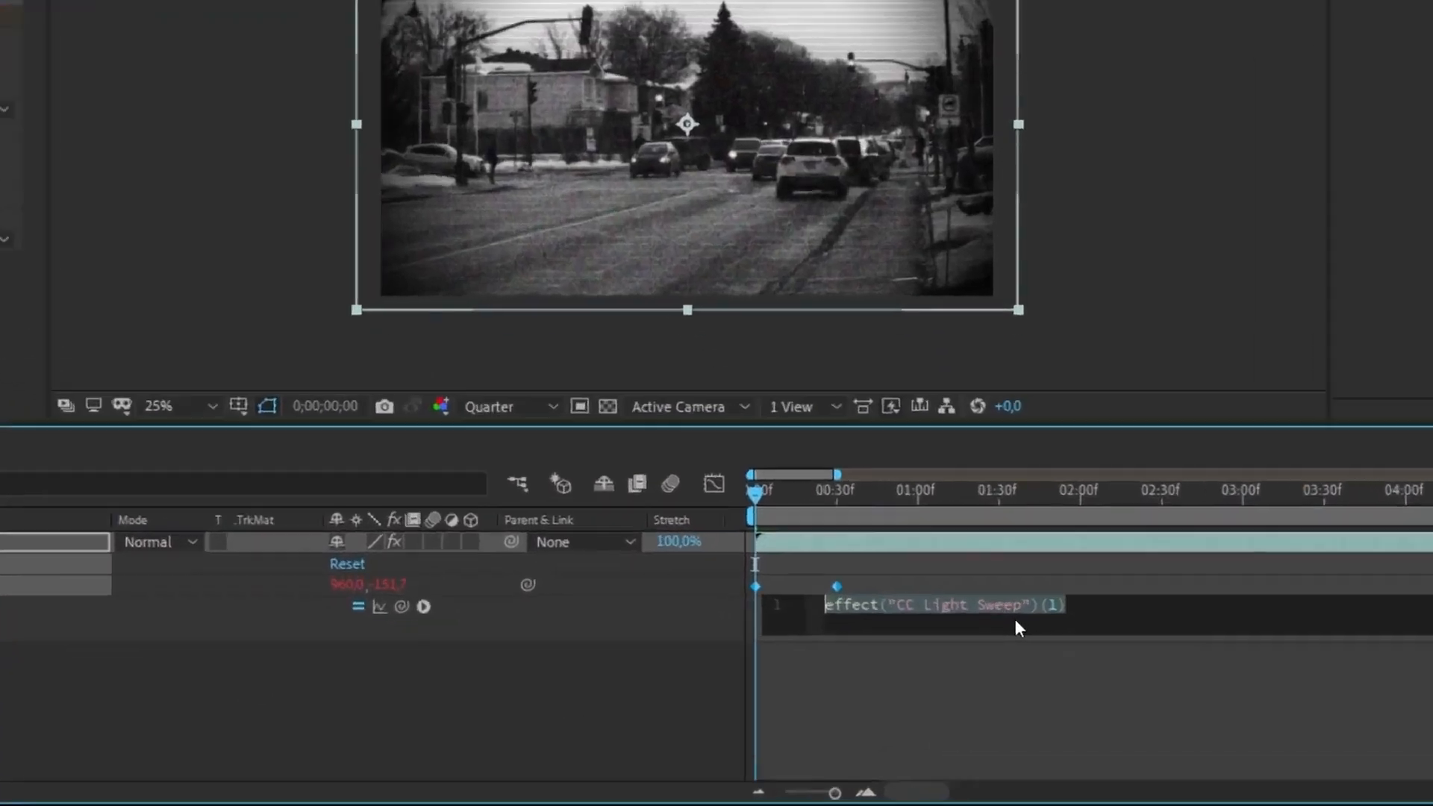
pyautogui.write('loopOut')
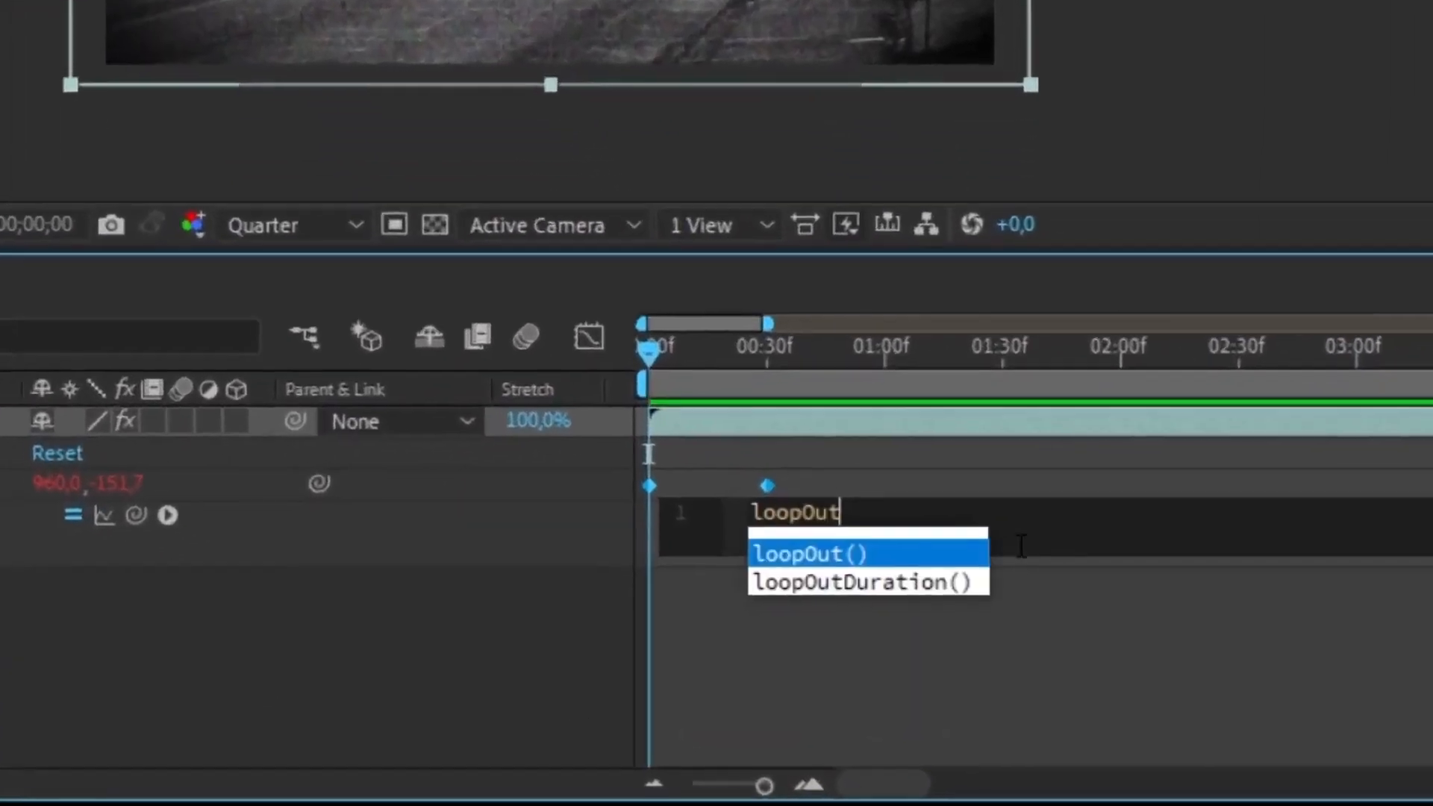
pyautogui.press('Return')
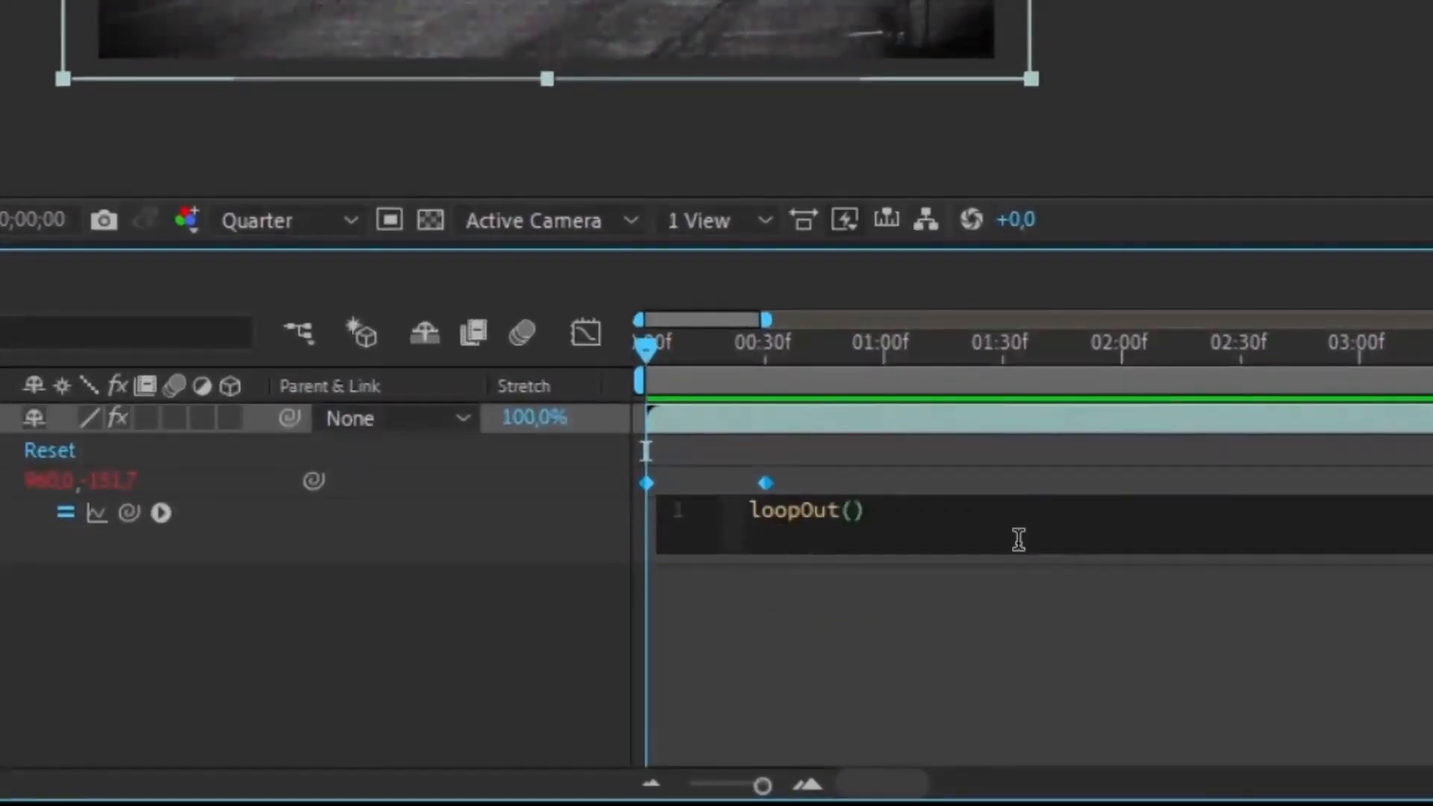
pyautogui.write('"cycle')
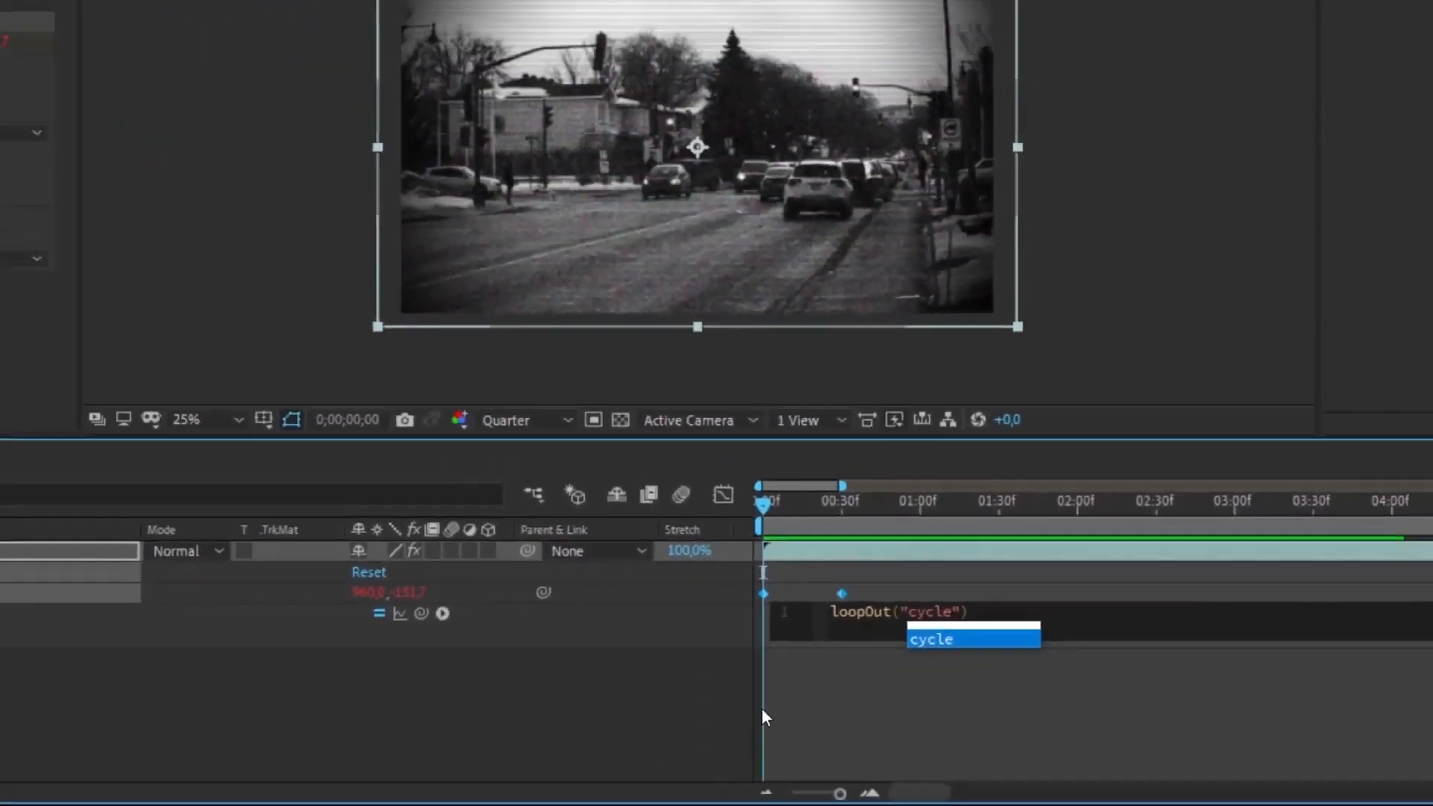
pyautogui.click(809, 647)
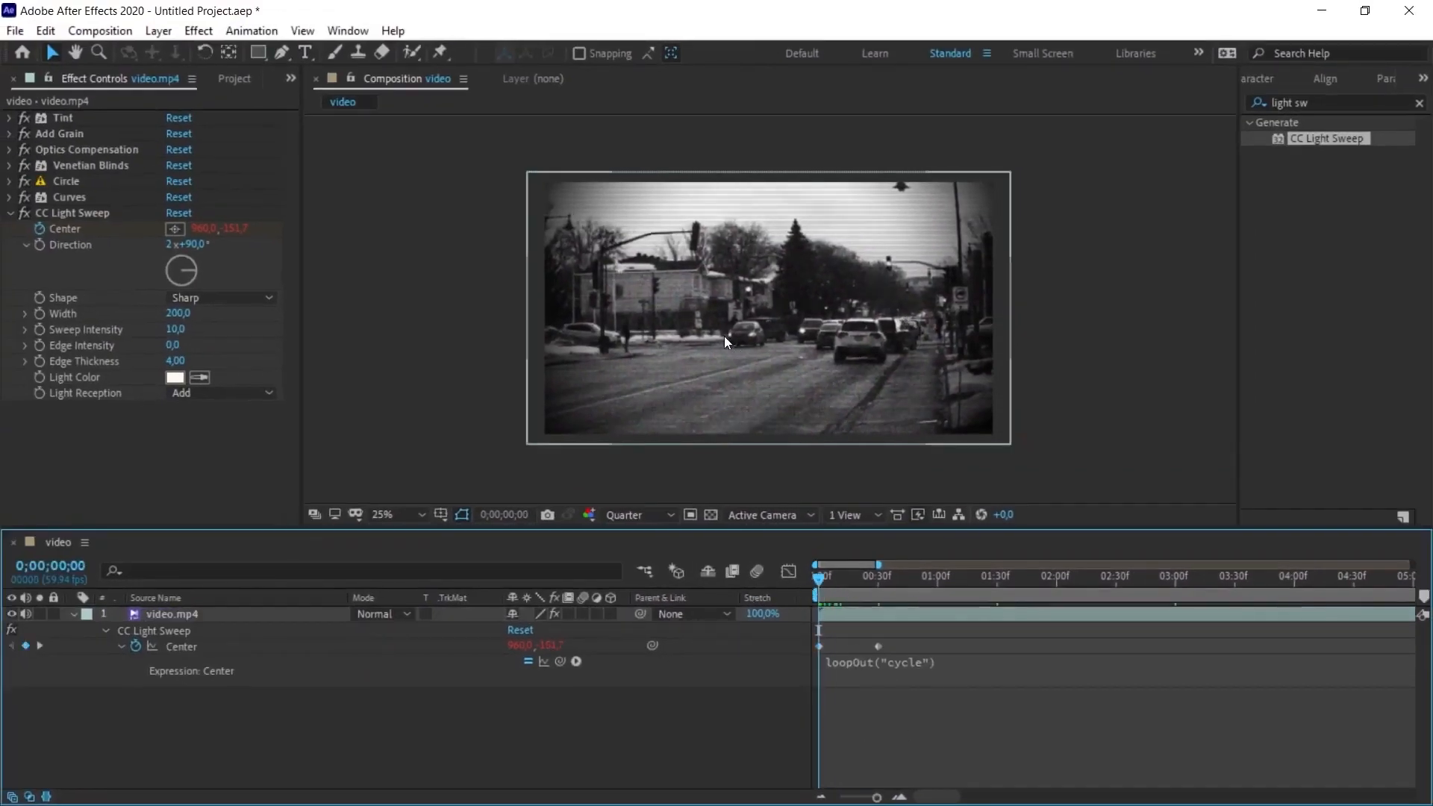
# Fit the composition to the viewer and play back the looping light sweep
pyautogui.click(382, 514)
pyautogui.click(411, 197)
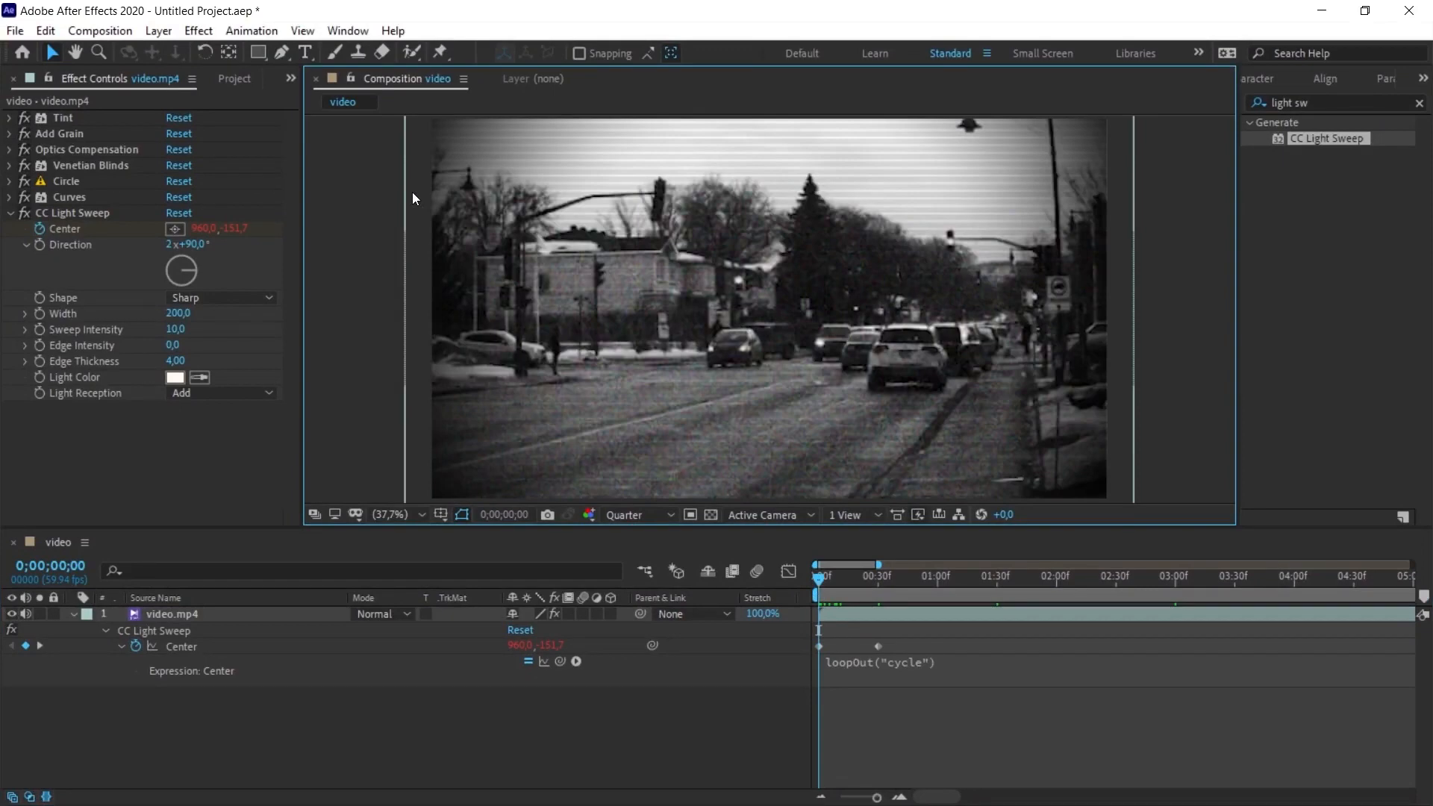
pyautogui.click(647, 721)
pyautogui.press('space')
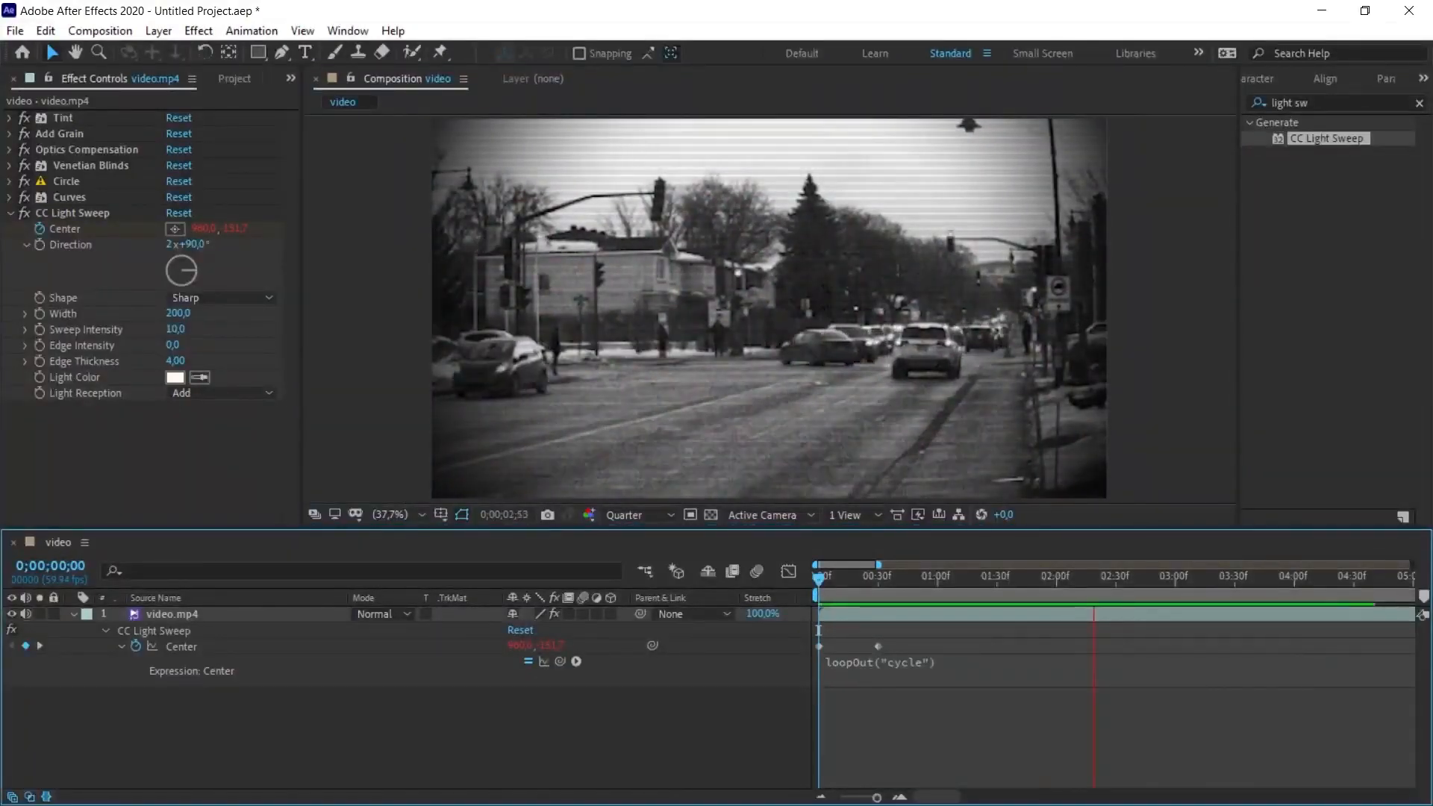
pyautogui.press('space')
# Slow the sweep by moving its second Center keyframe to about 1 second, and preview the video in a maximized viewer
pyautogui.moveTo(907, 651); pyautogui.dragTo(926, 646)
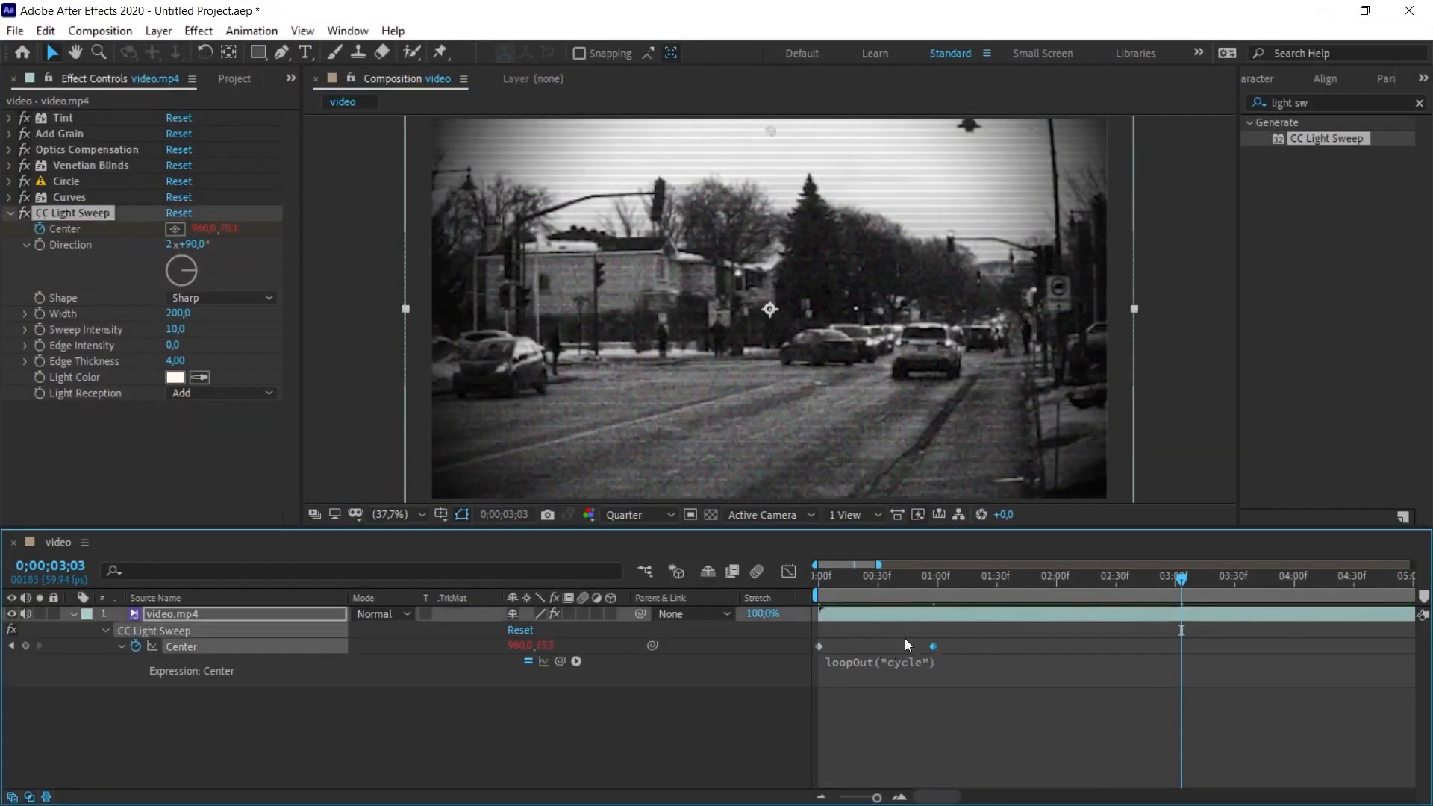
pyautogui.click(825, 580)
pyautogui.press('space')
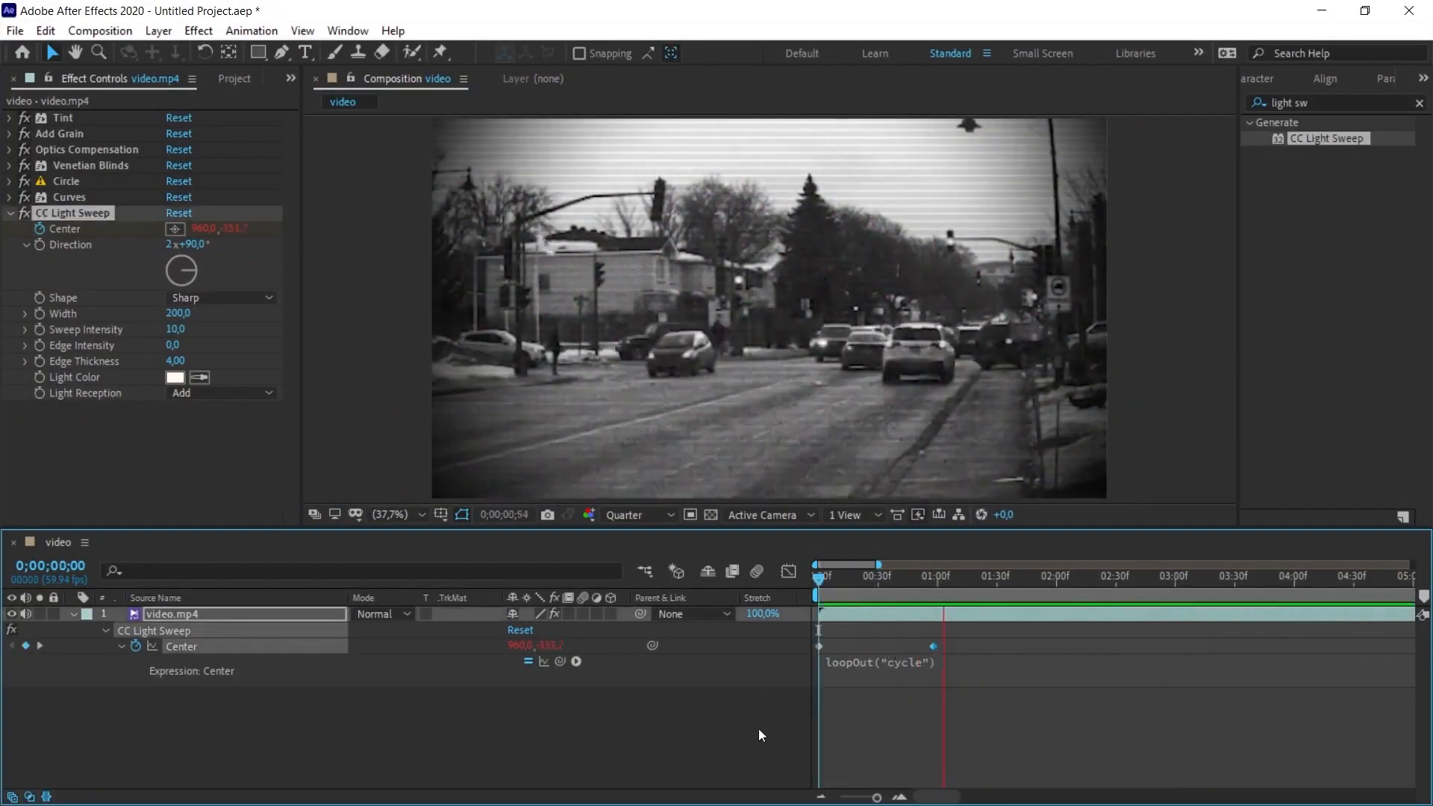
pyautogui.press('`')
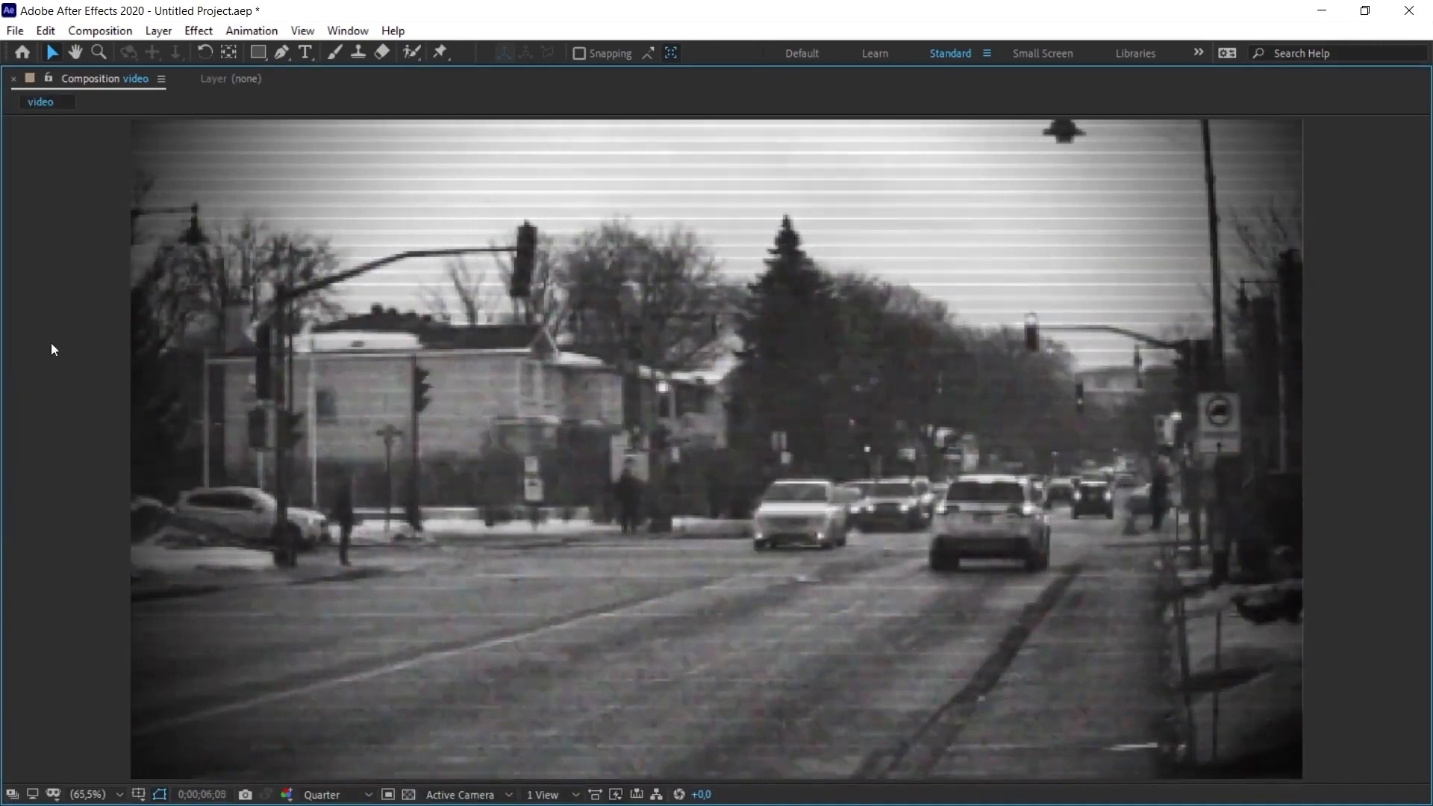
pyautogui.press('space')
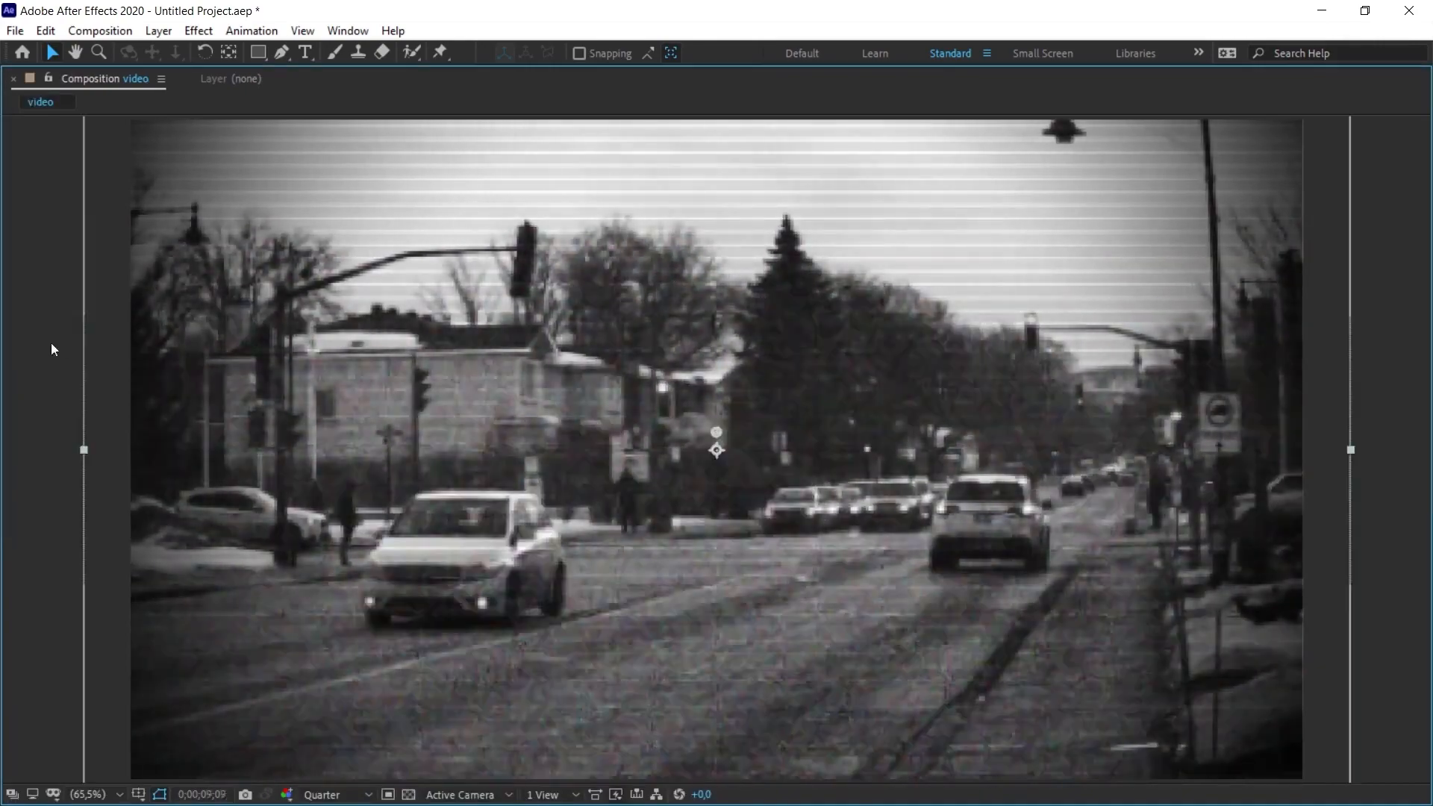